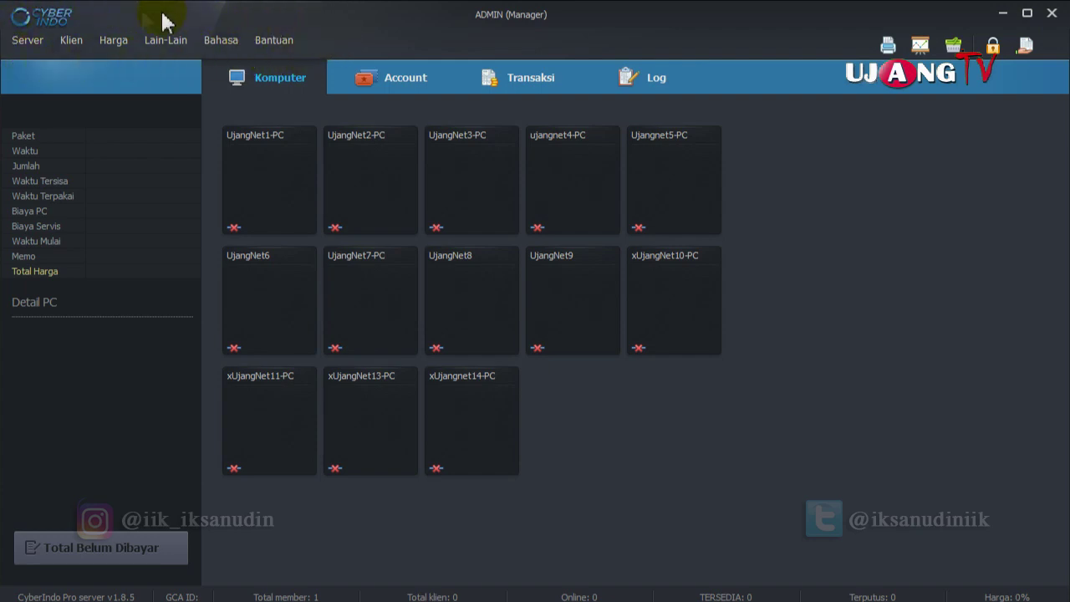
Look over the Server, Klien, Harga and Lain-Lain menu options.
{"action": "left_click", "coordinate": [32, 41]}
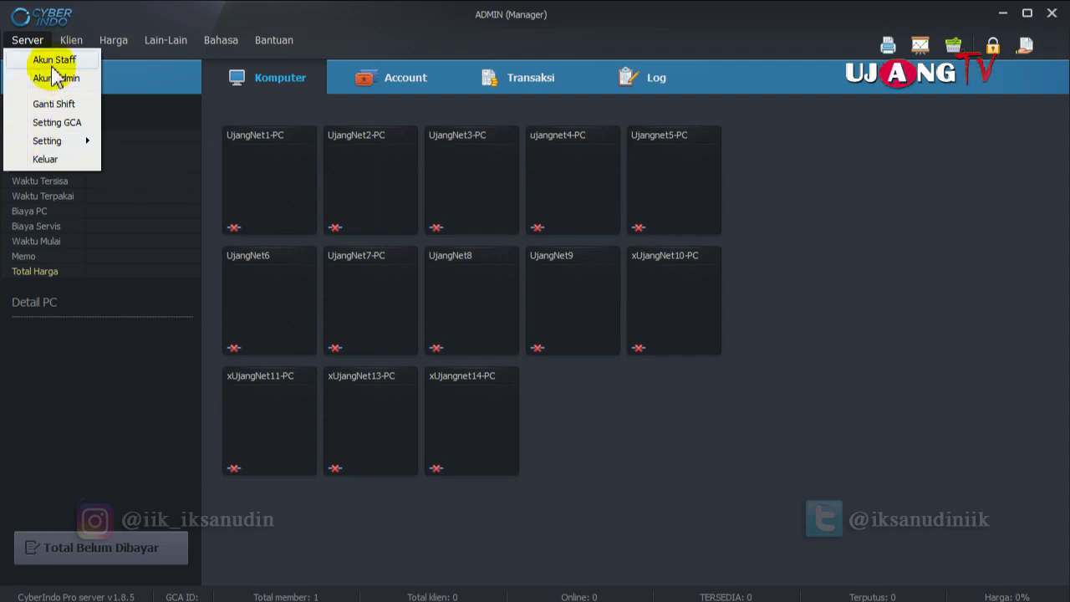
{"action": "mouse_move", "coordinate": [72, 43]}
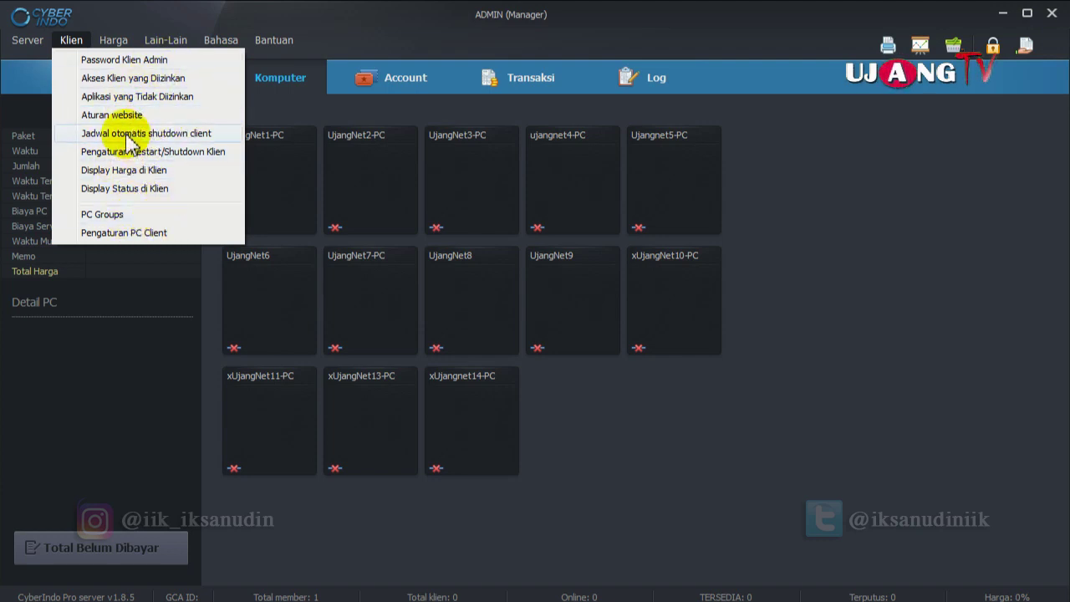
{"action": "mouse_move", "coordinate": [122, 50]}
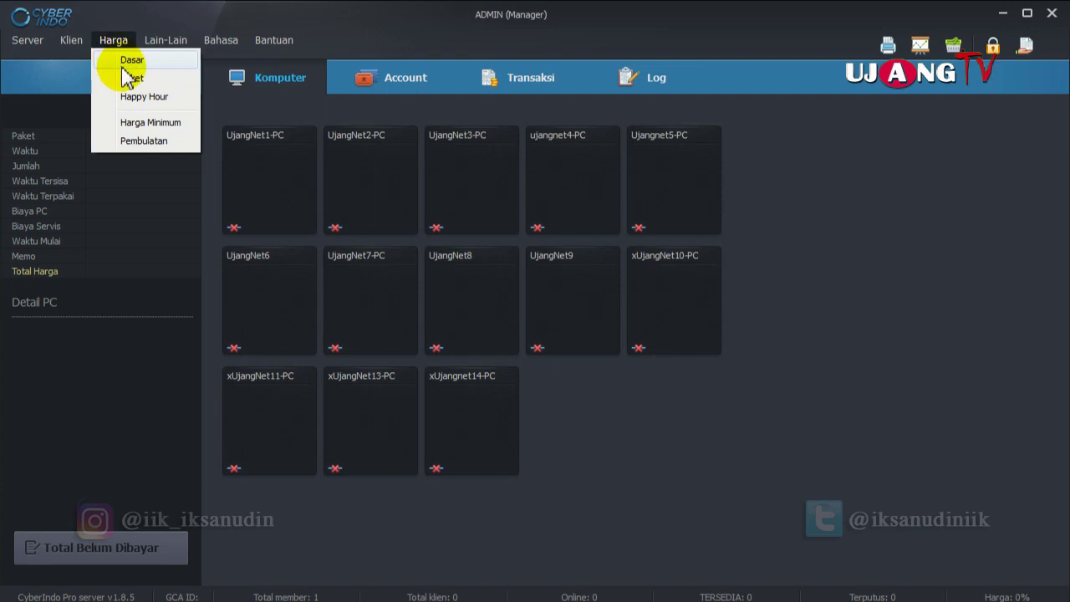
{"action": "mouse_move", "coordinate": [164, 41]}
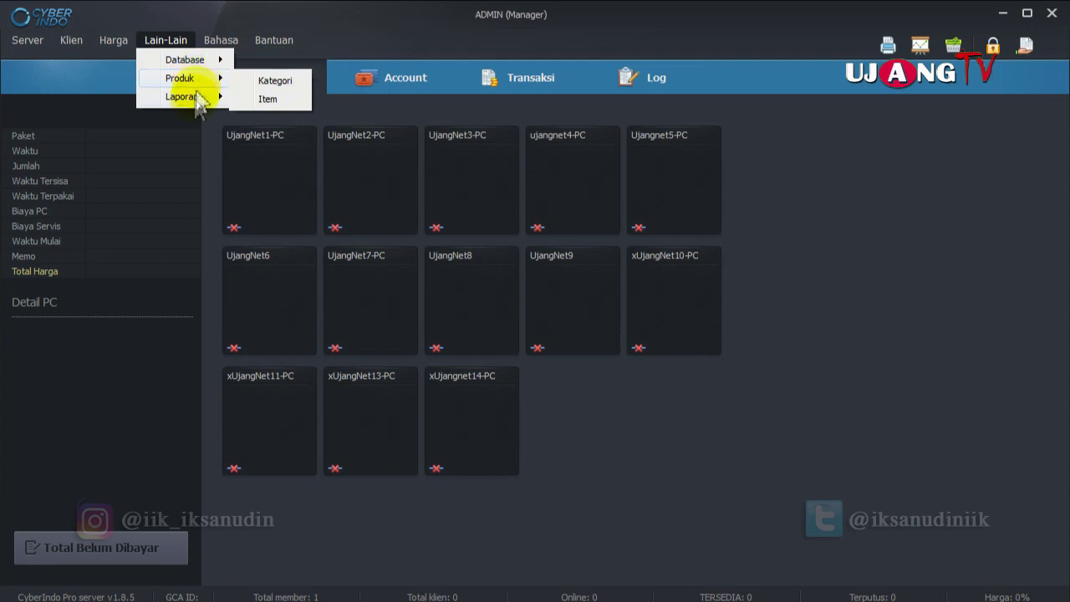
Review the Database, Produk, Laporan, Bahasa and Bantuan menu options, then close the menu.
{"action": "mouse_move", "coordinate": [192, 61]}
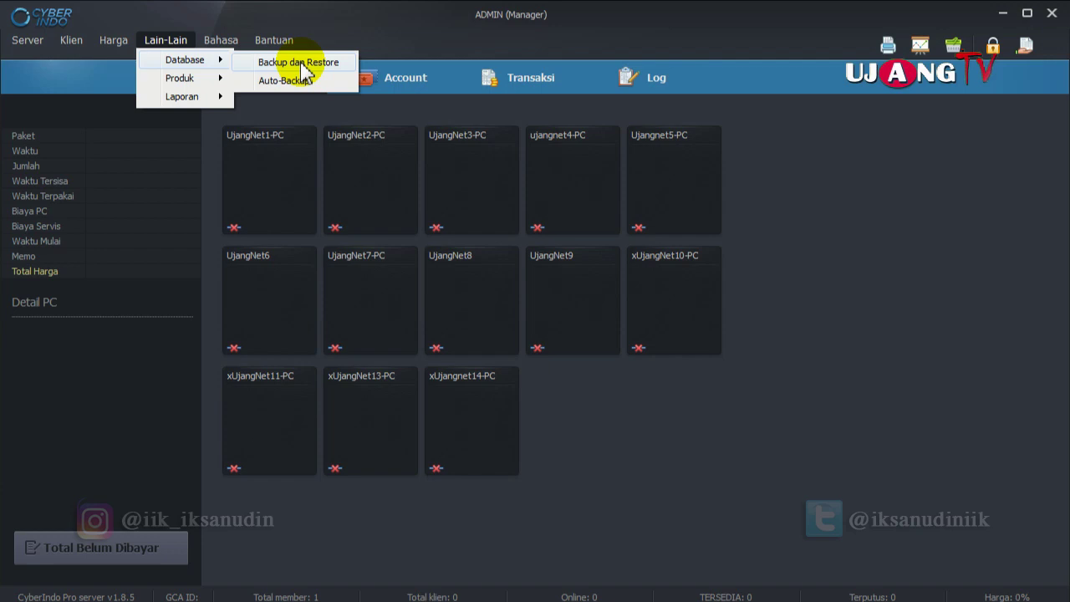
{"action": "mouse_move", "coordinate": [217, 84]}
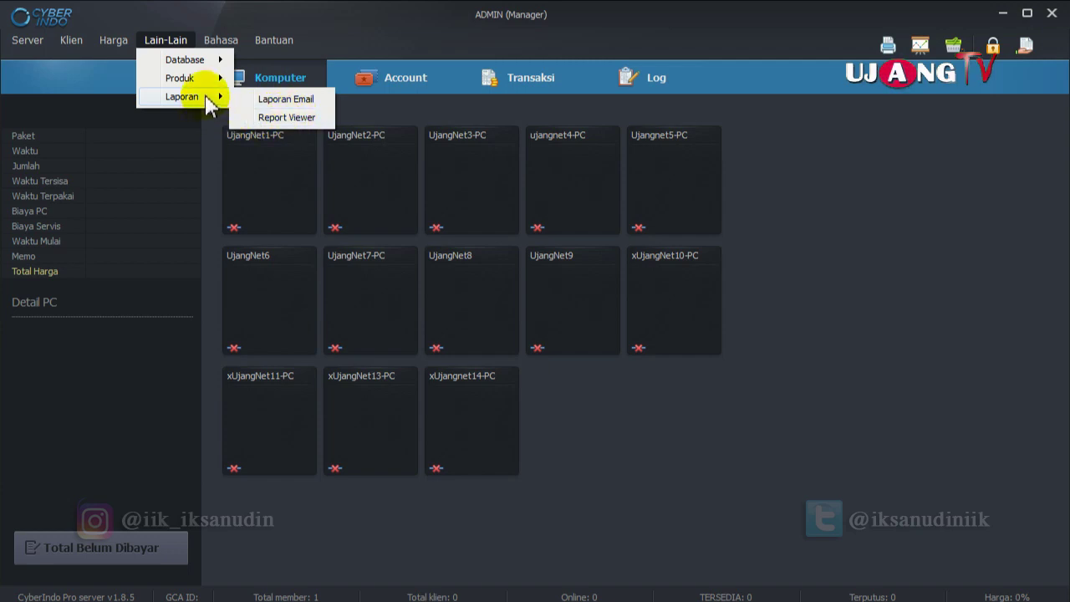
{"action": "mouse_move", "coordinate": [219, 50]}
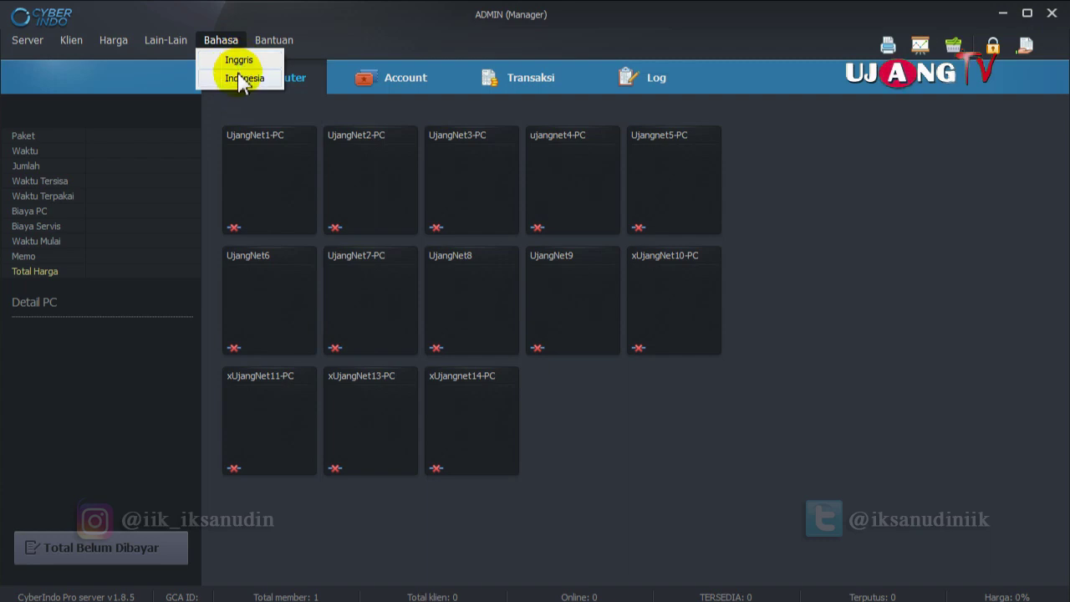
{"action": "mouse_move", "coordinate": [275, 46]}
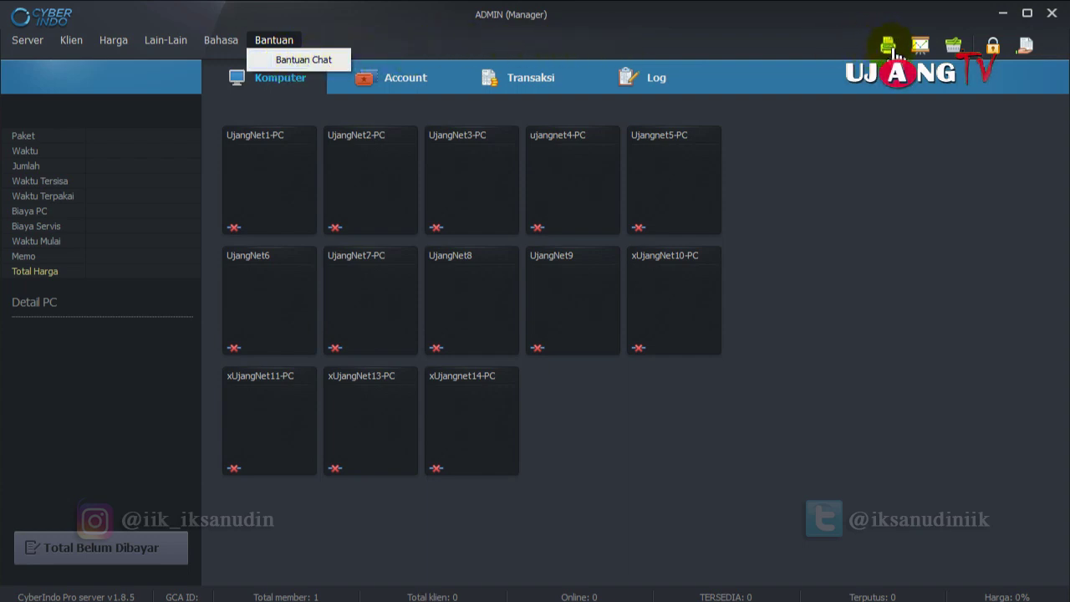
{"action": "left_click", "coordinate": [892, 50]}
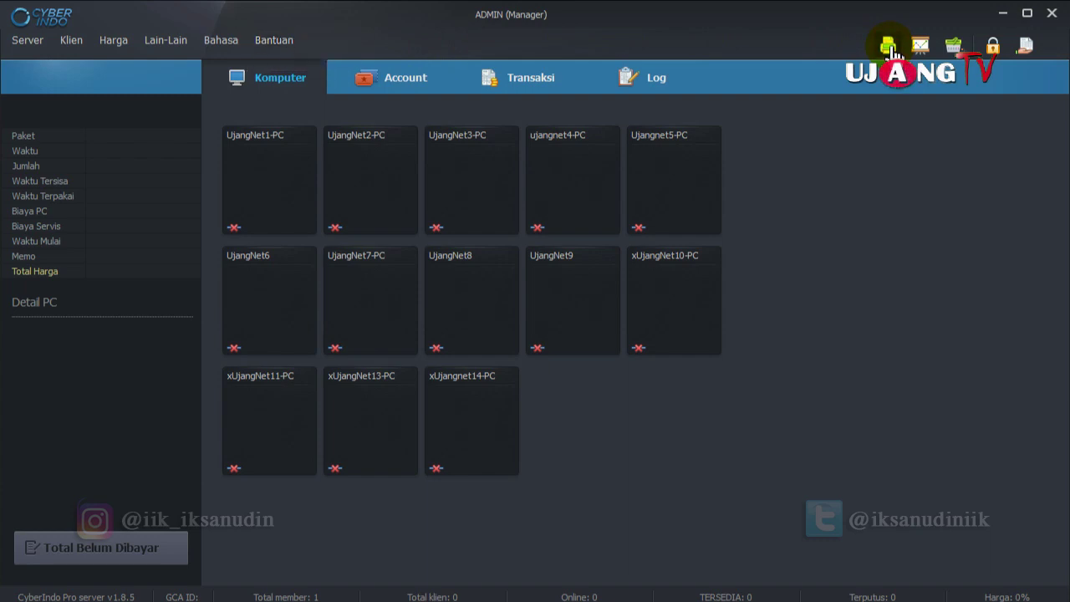
Delete the ujang8 coupon template in the coupon configuration.
{"action": "left_click", "coordinate": [892, 50]}
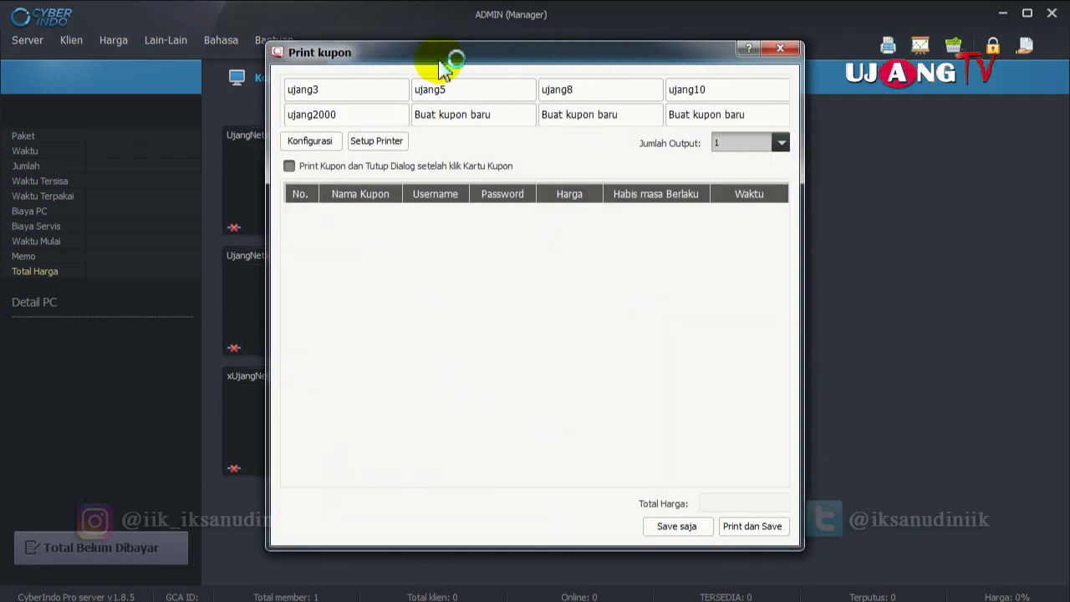
{"action": "left_click_drag", "start_coordinate": [443, 65], "coordinate": [454, 51]}
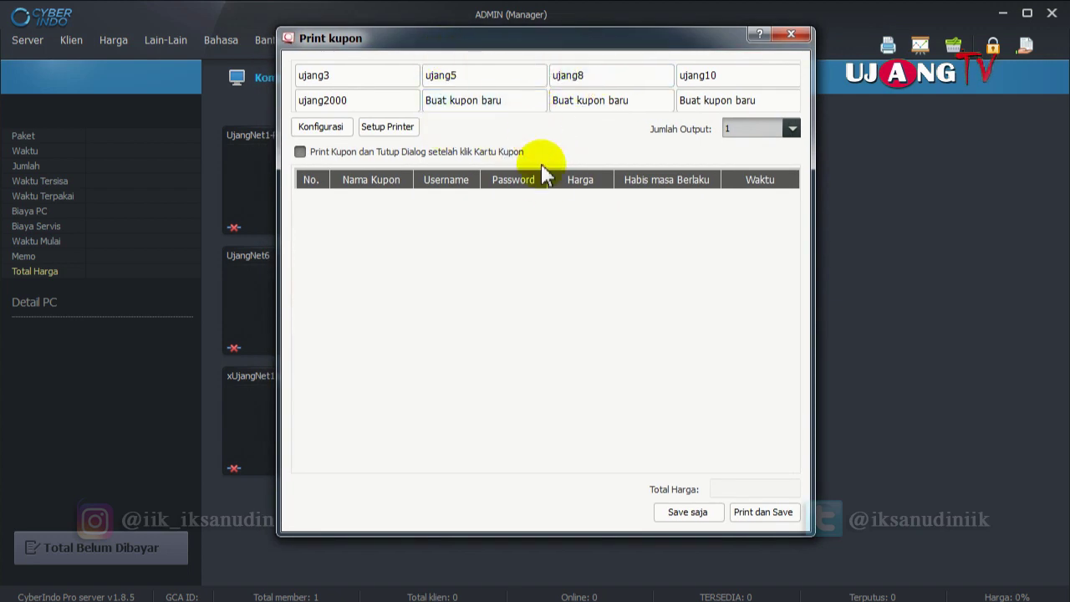
{"action": "left_click", "coordinate": [338, 130]}
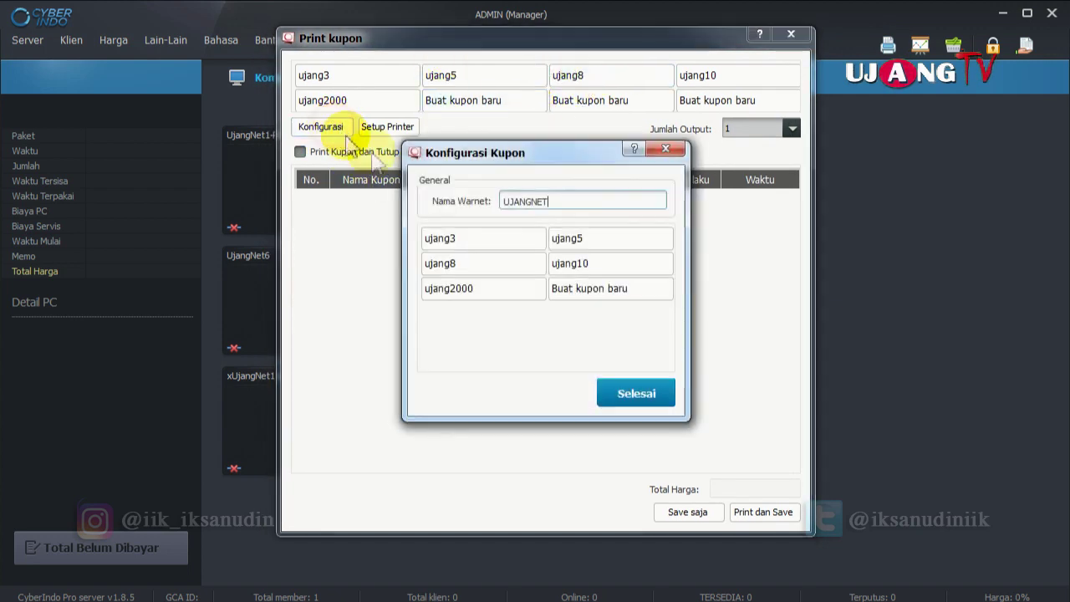
{"action": "right_click", "coordinate": [596, 243]}
{"action": "right_click", "coordinate": [599, 267]}
{"action": "right_click", "coordinate": [478, 263]}
{"action": "right_click", "coordinate": [475, 244]}
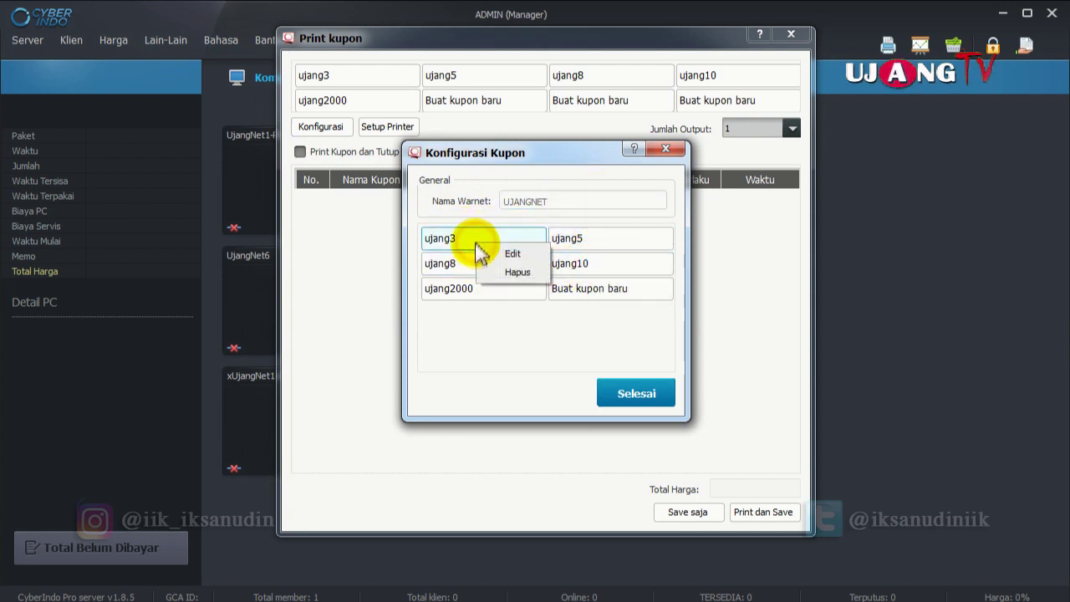
{"action": "right_click", "coordinate": [443, 266]}
{"action": "left_click", "coordinate": [481, 291]}
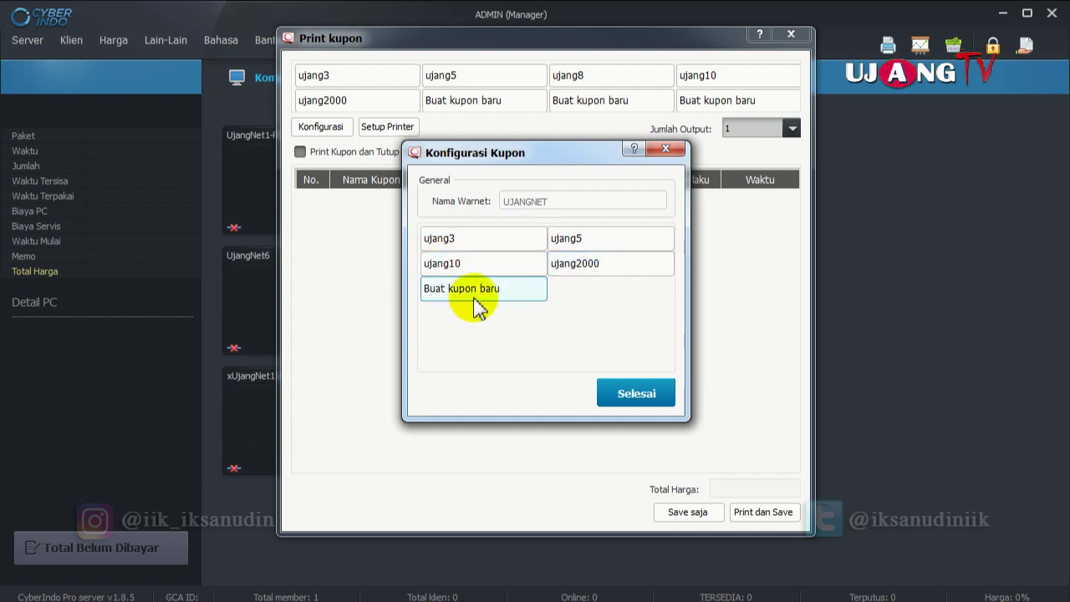
Check the remaining ujang3, ujang5, ujang10 and ujang2000 templates and finish configuring.
{"action": "right_click", "coordinate": [477, 244]}
{"action": "right_click", "coordinate": [609, 244]}
{"action": "right_click", "coordinate": [434, 264]}
{"action": "right_click", "coordinate": [604, 263]}
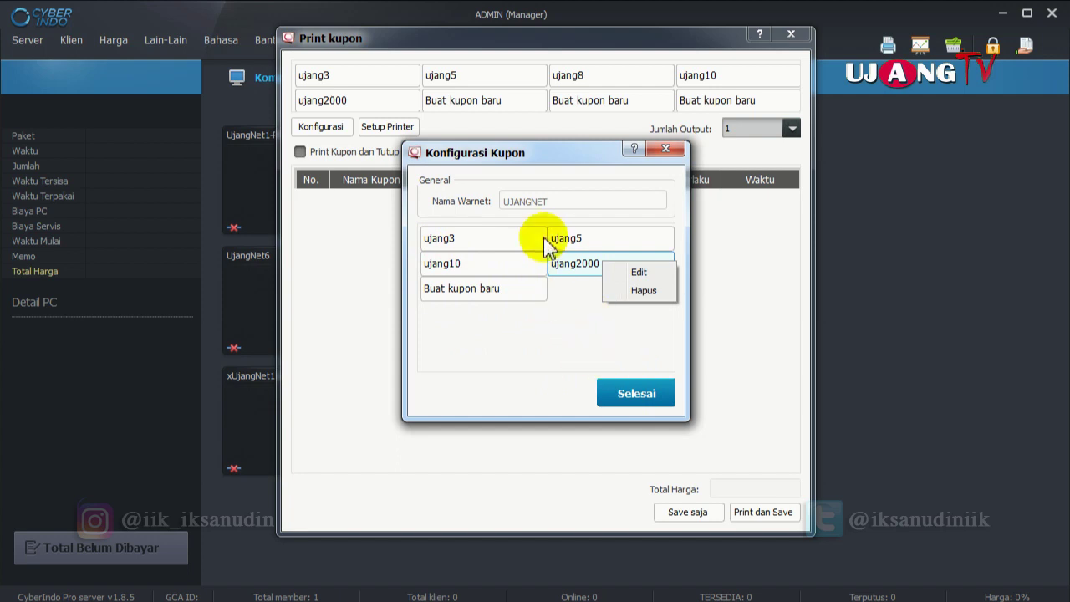
{"action": "left_click", "coordinate": [635, 393]}
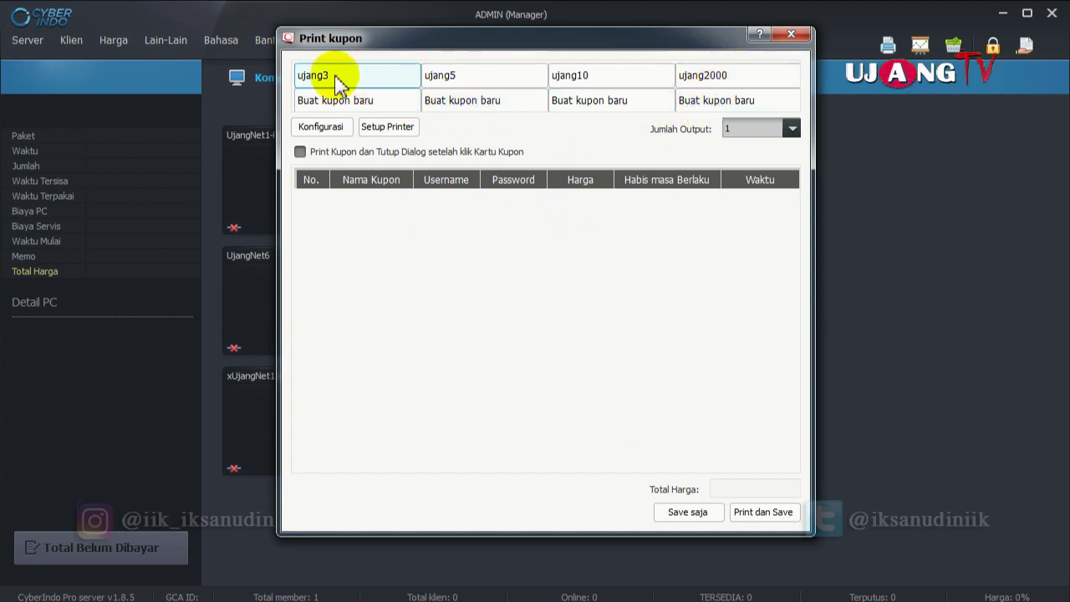
Issue ujang5 and ujang10 coupons and save them without printing.
{"action": "left_click", "coordinate": [496, 83]}
{"action": "left_click", "coordinate": [641, 84]}
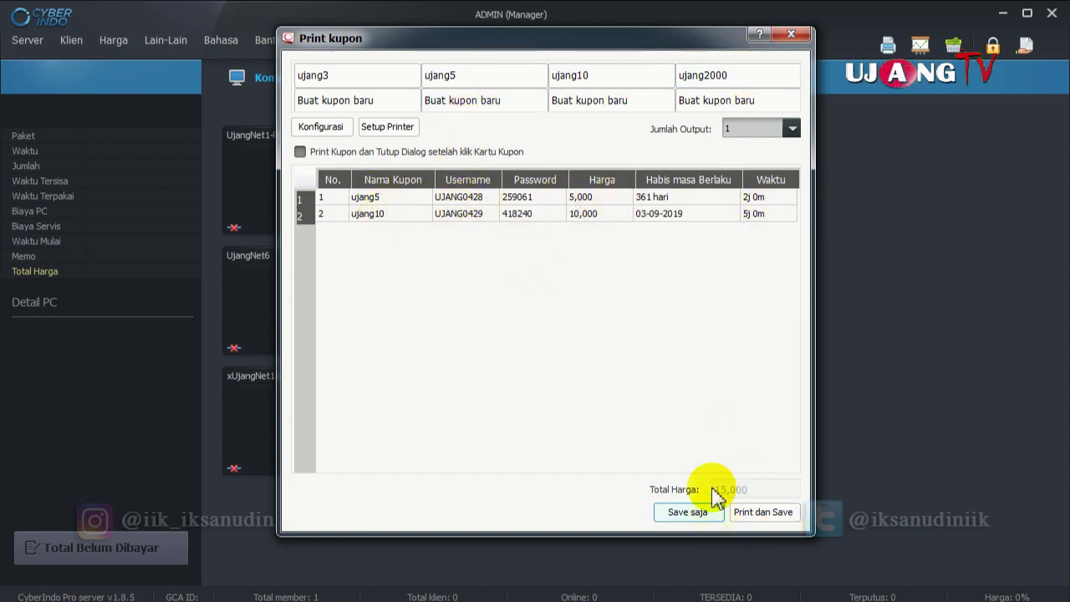
{"action": "left_click", "coordinate": [790, 34]}
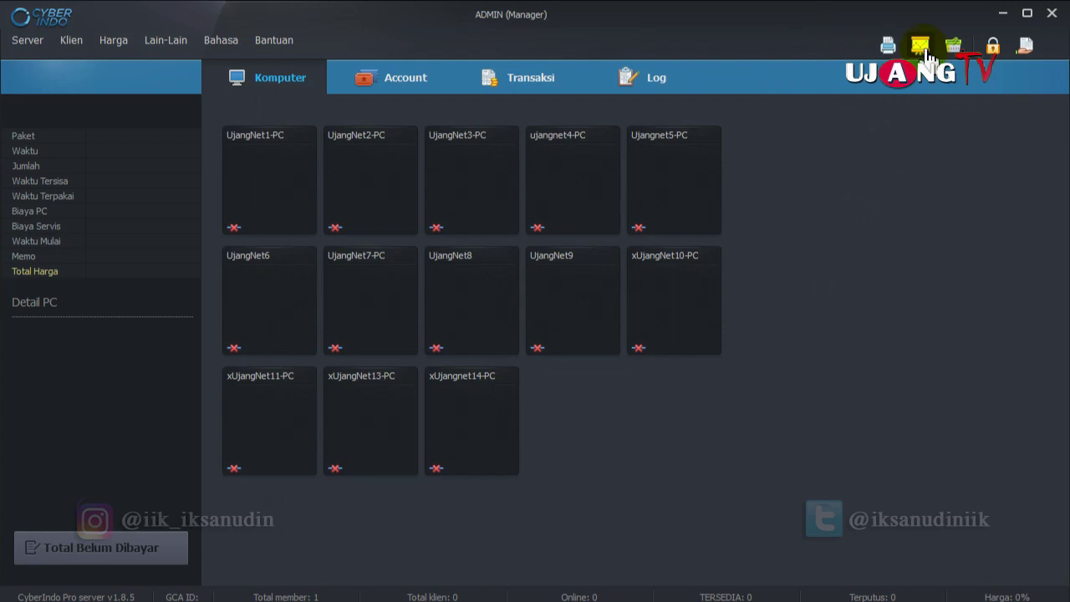
{"action": "left_click", "coordinate": [923, 49]}
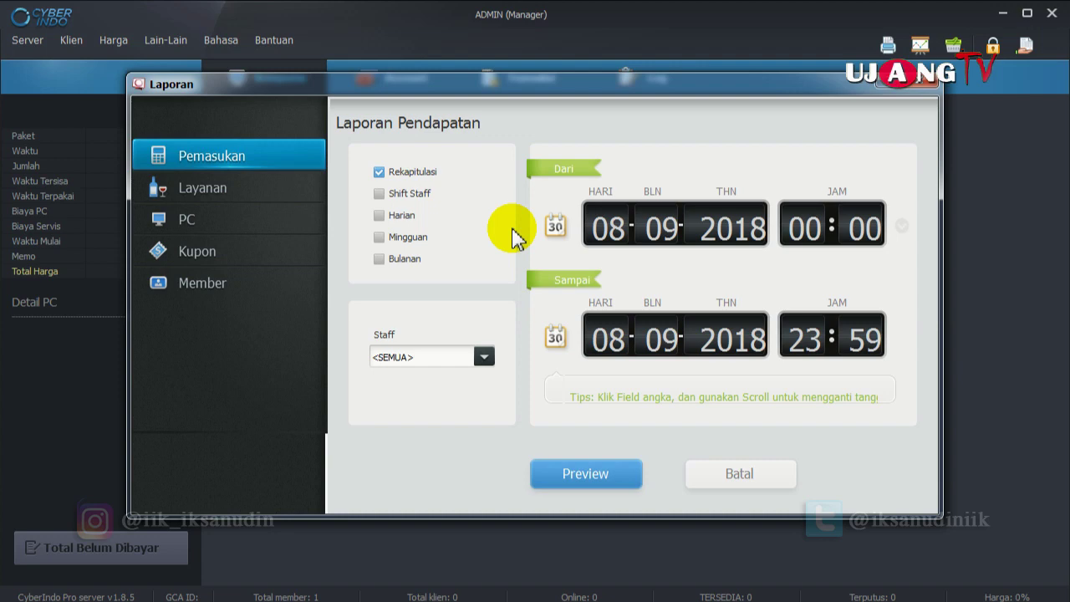
{"action": "left_click", "coordinate": [681, 227]}
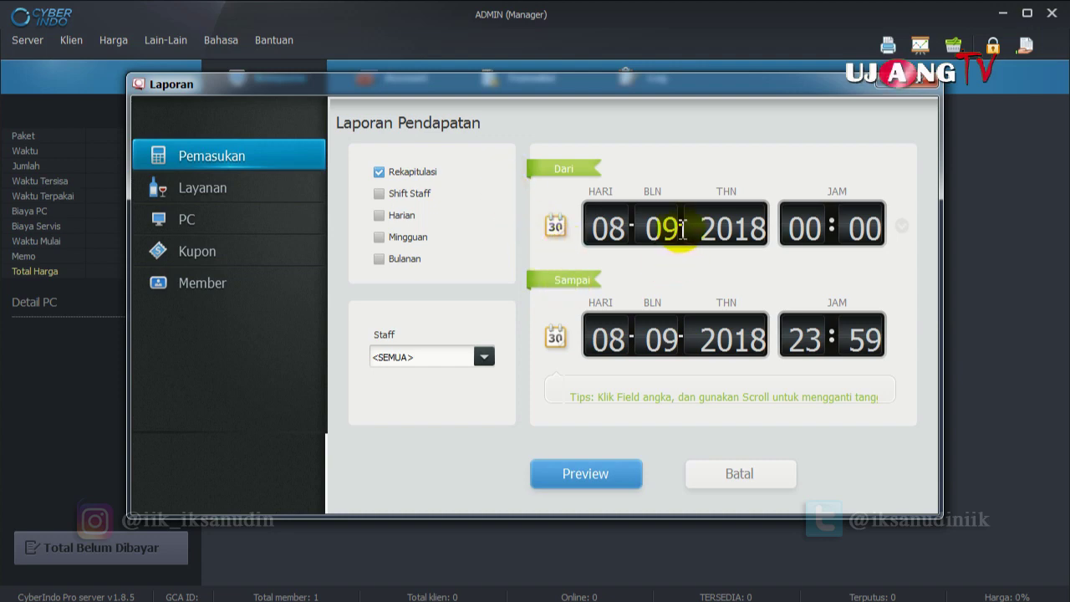
{"action": "left_click_drag", "start_coordinate": [682, 228], "coordinate": [629, 230]}
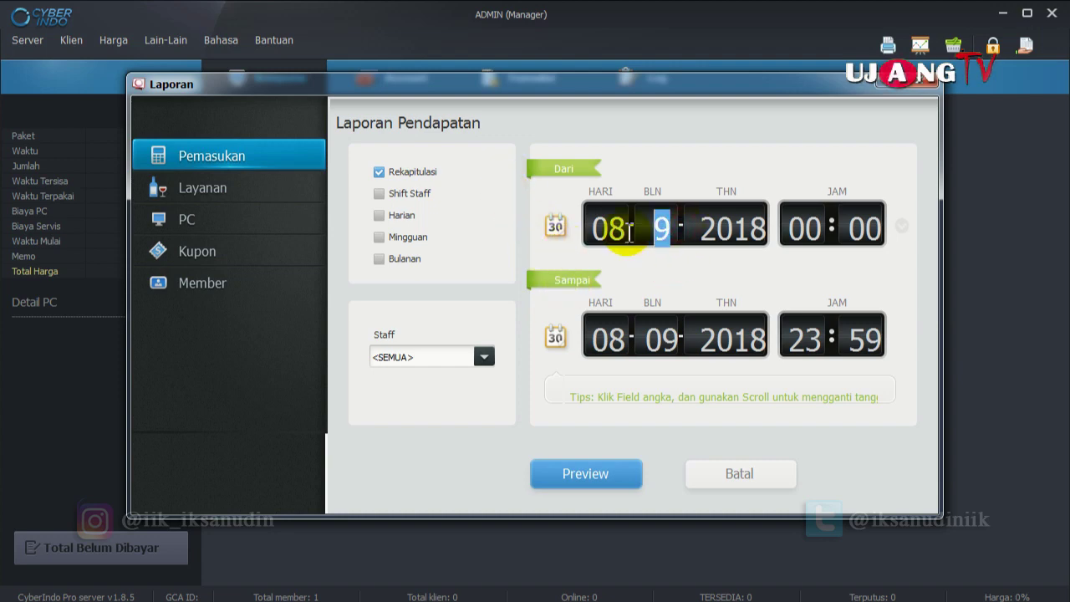
{"action": "type", "text": "8"}
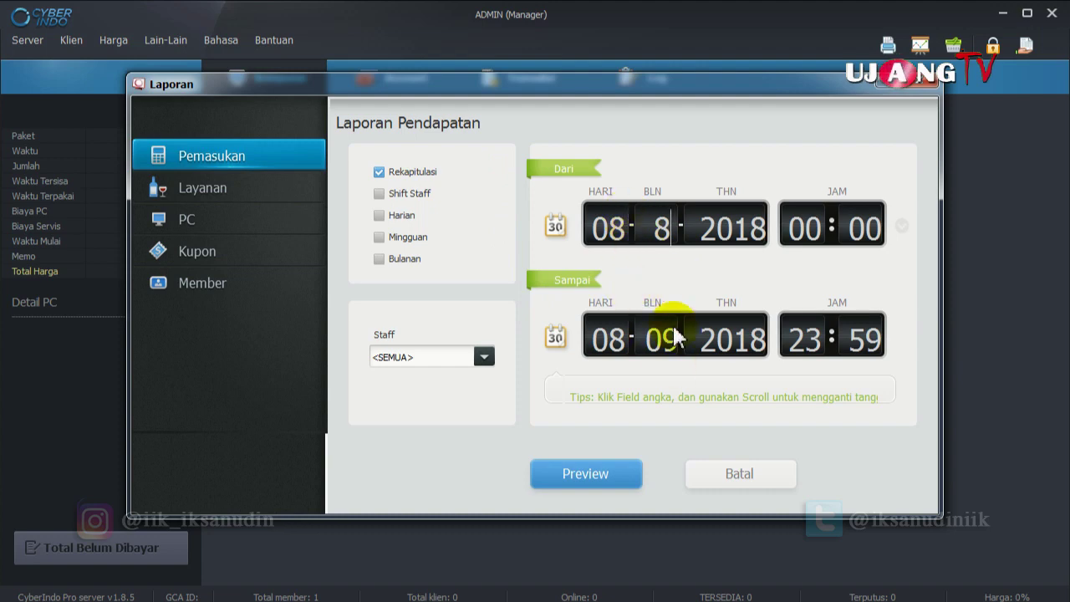
{"action": "left_click", "coordinate": [616, 482]}
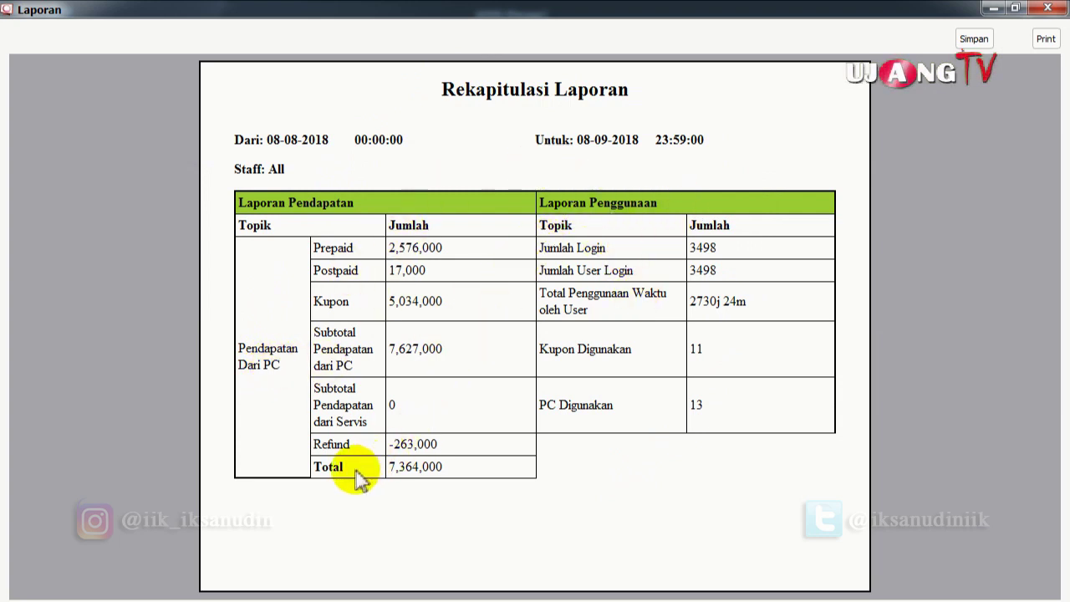
Check the 7,364,000 total, then close the preview and the Laporan dialog.
{"action": "left_click_drag", "start_coordinate": [465, 465], "coordinate": [443, 467]}
{"action": "left_click", "coordinate": [454, 468]}
{"action": "left_click", "coordinate": [489, 370]}
{"action": "left_click", "coordinate": [490, 303]}
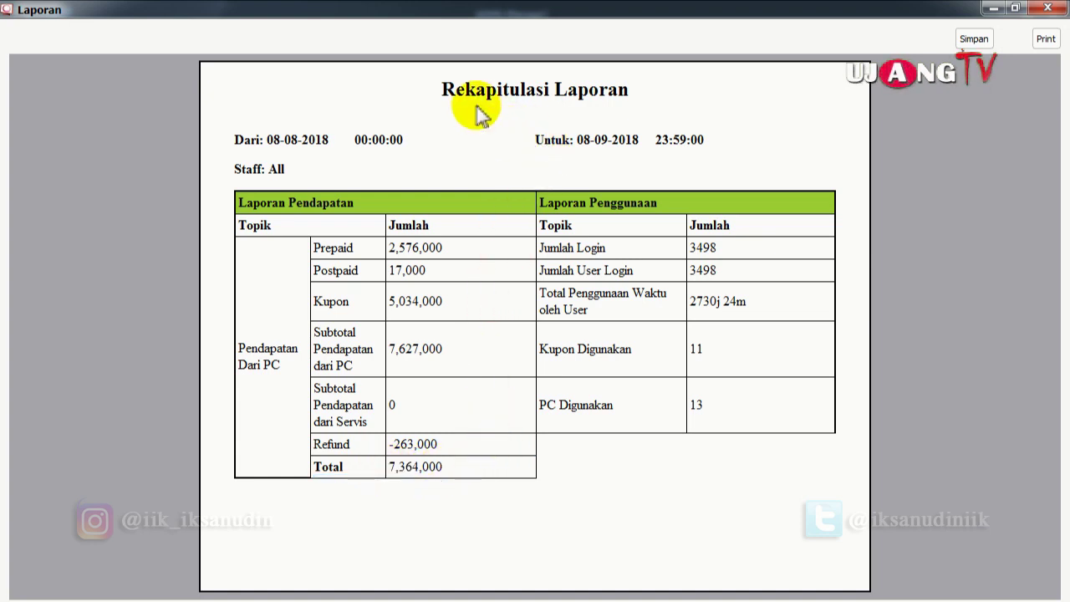
{"action": "left_click", "coordinate": [1048, 8]}
{"action": "left_click", "coordinate": [926, 87]}
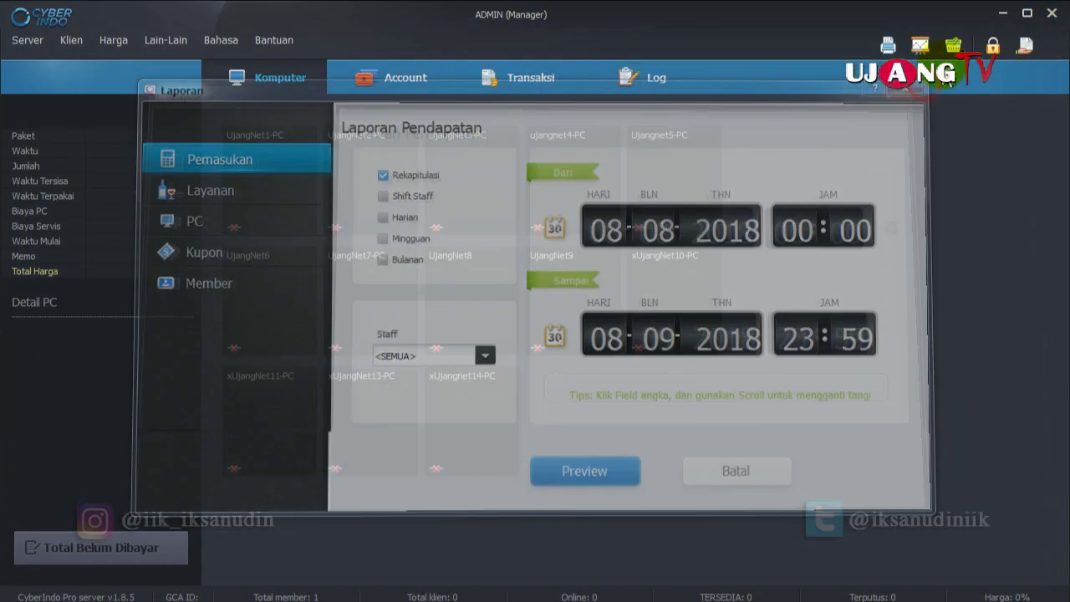
Bring up the snack and drink counter, closing and reopening it once.
{"action": "left_click", "coordinate": [961, 51]}
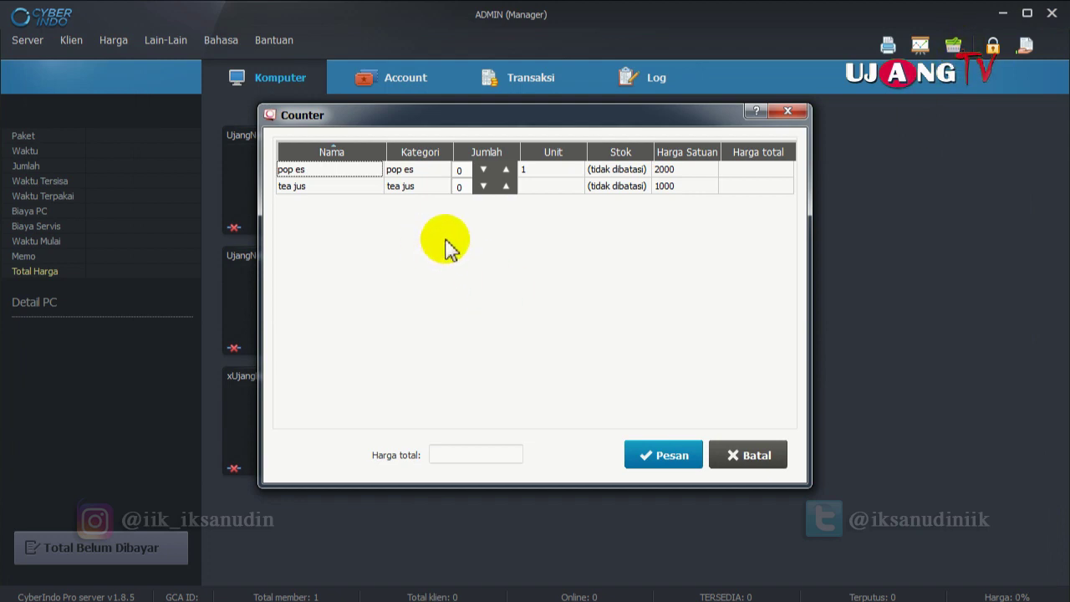
{"action": "left_click", "coordinate": [787, 112]}
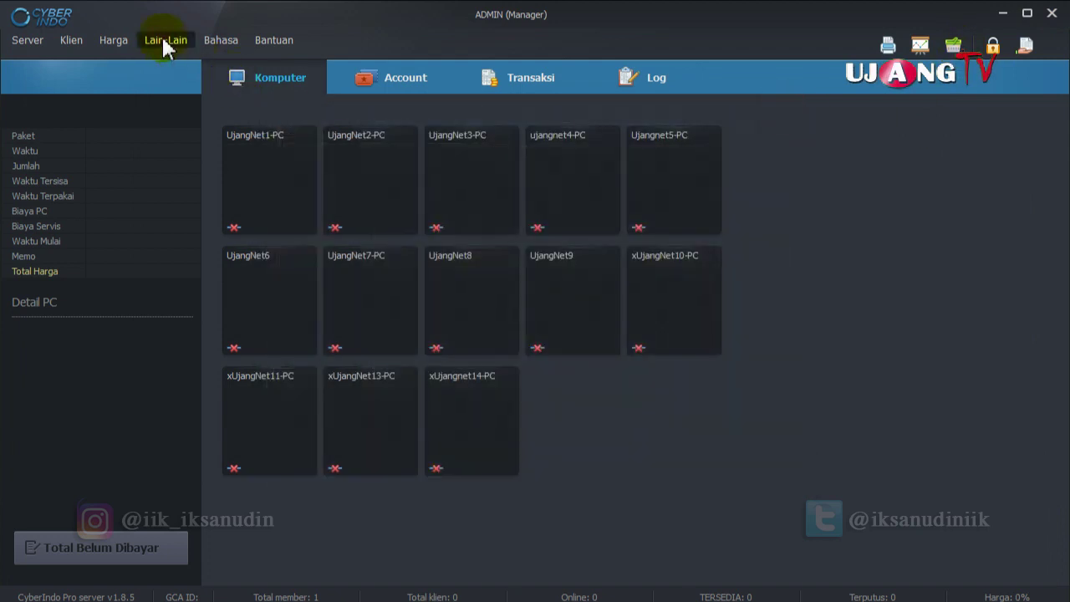
{"action": "left_click", "coordinate": [166, 42]}
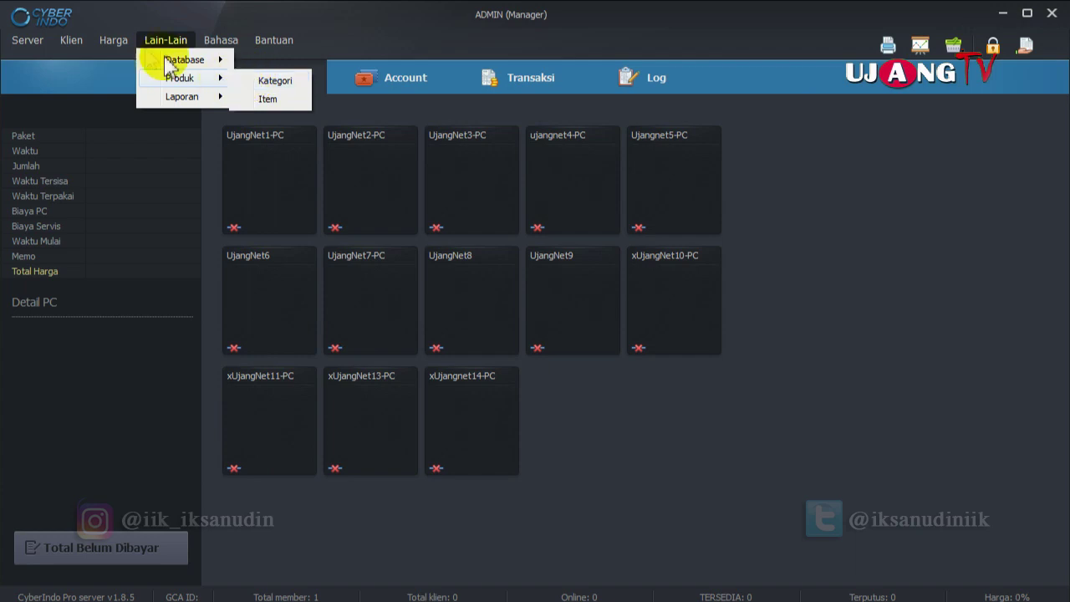
{"action": "left_click", "coordinate": [952, 46]}
Inspect the pop es and tea jus items and tea jus stock, then cancel the order.
{"action": "left_click", "coordinate": [316, 170]}
{"action": "left_click", "coordinate": [321, 187]}
{"action": "left_click", "coordinate": [322, 172]}
{"action": "left_click", "coordinate": [325, 186]}
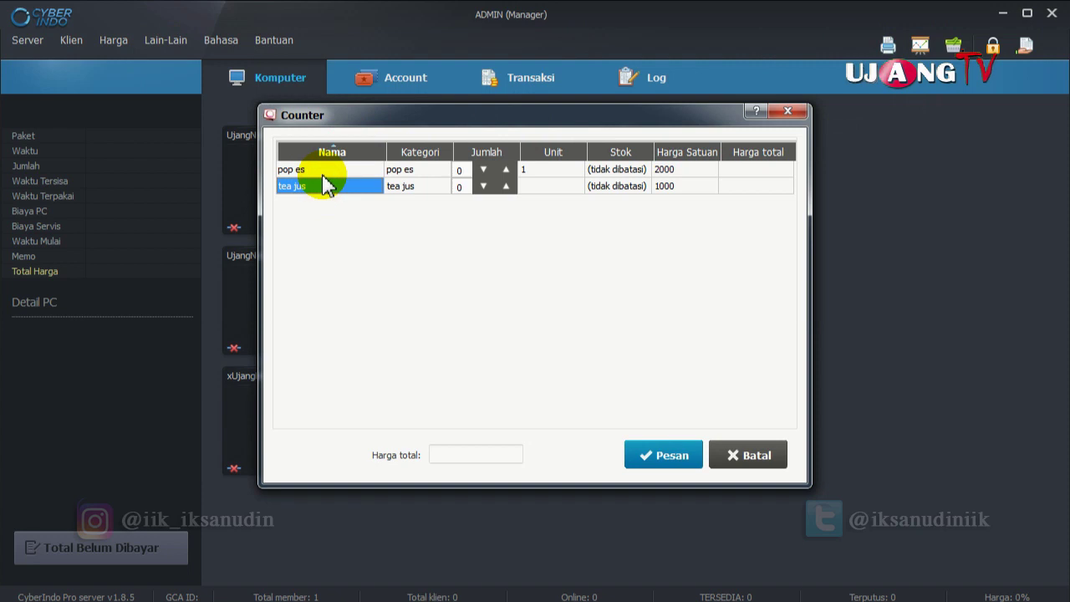
{"action": "left_click", "coordinate": [328, 171]}
{"action": "left_click", "coordinate": [422, 187]}
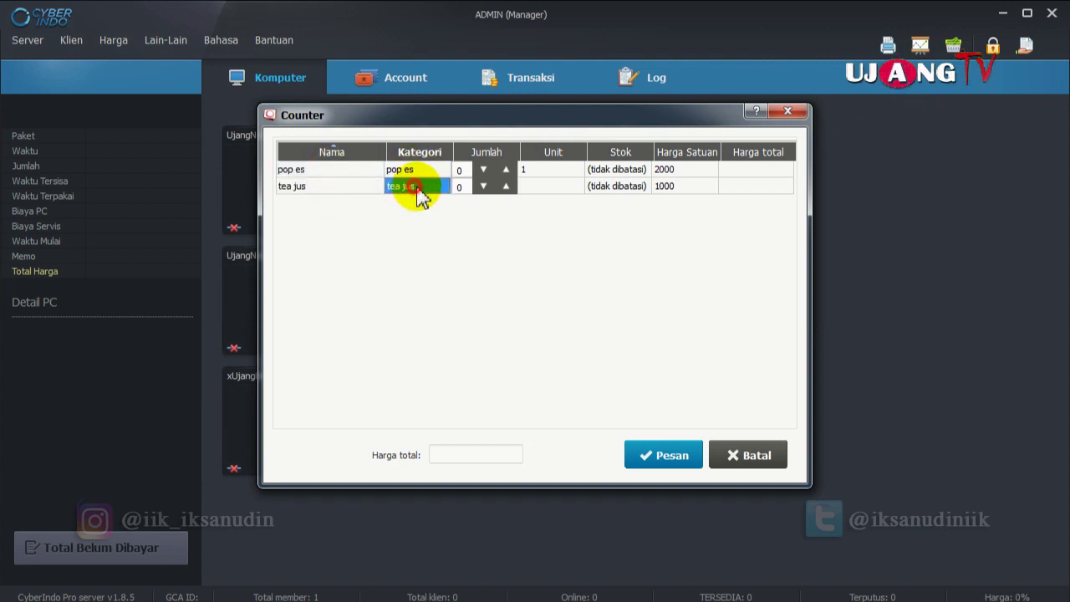
{"action": "left_click", "coordinate": [542, 188]}
{"action": "left_click", "coordinate": [616, 187]}
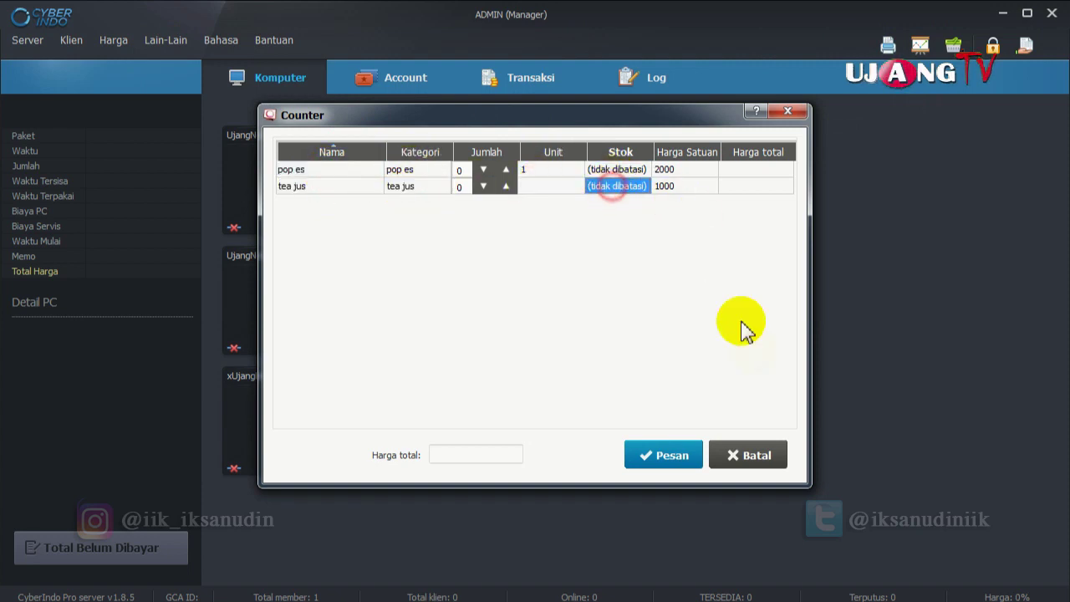
{"action": "left_click", "coordinate": [750, 454]}
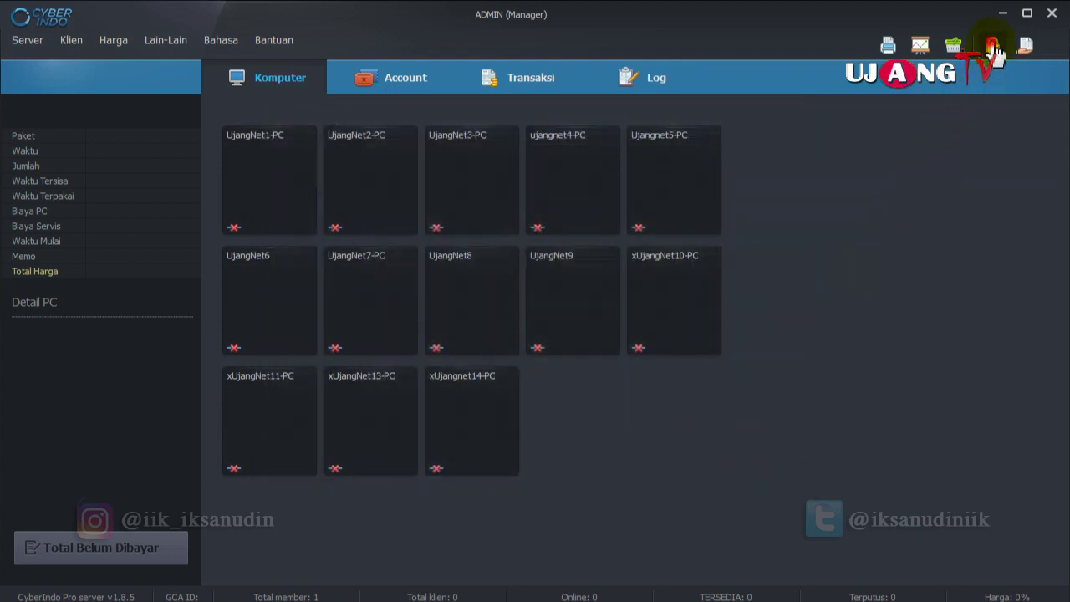
{"action": "left_click", "coordinate": [992, 46]}
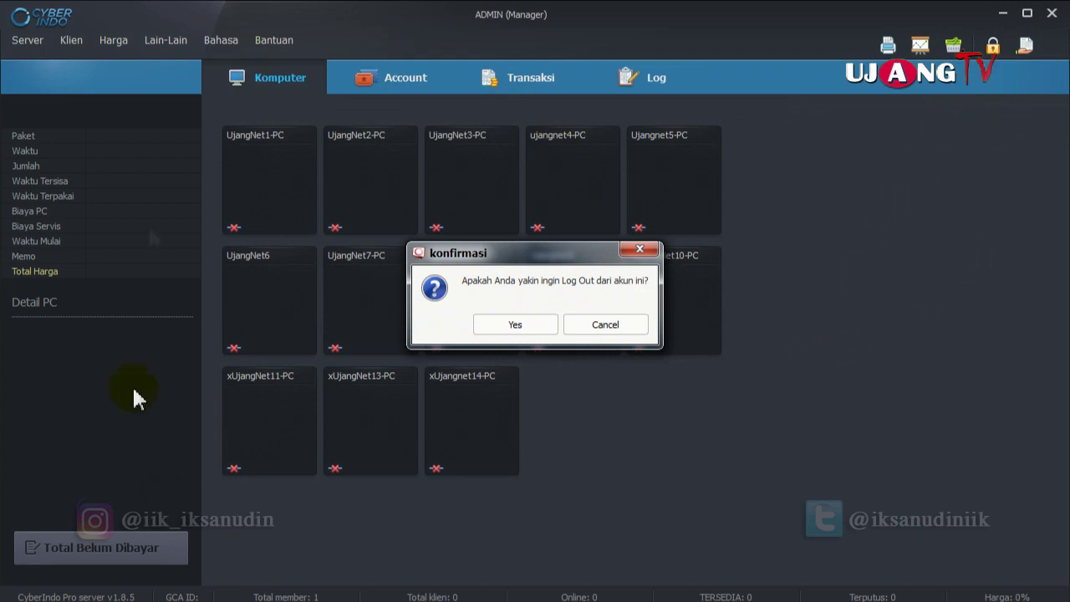
{"action": "left_click", "coordinate": [605, 326]}
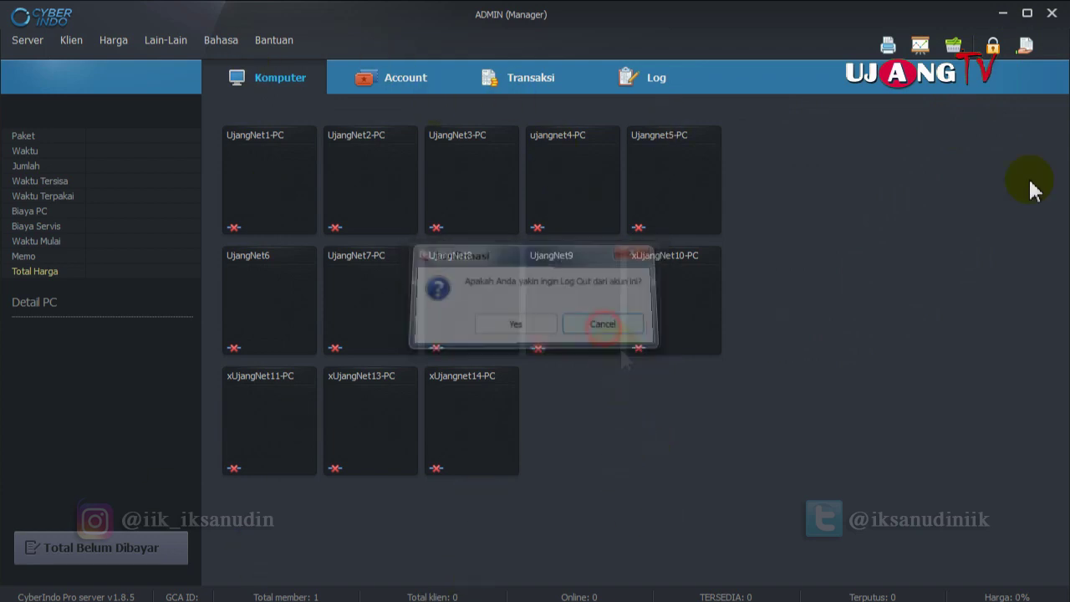
{"action": "left_click", "coordinate": [1024, 48]}
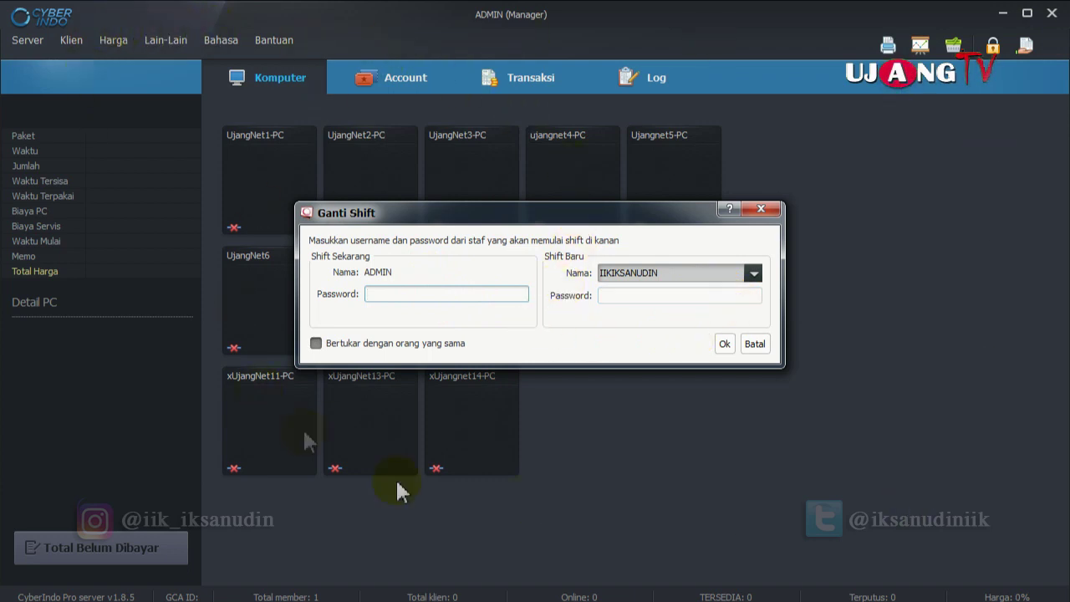
{"action": "left_click", "coordinate": [755, 345]}
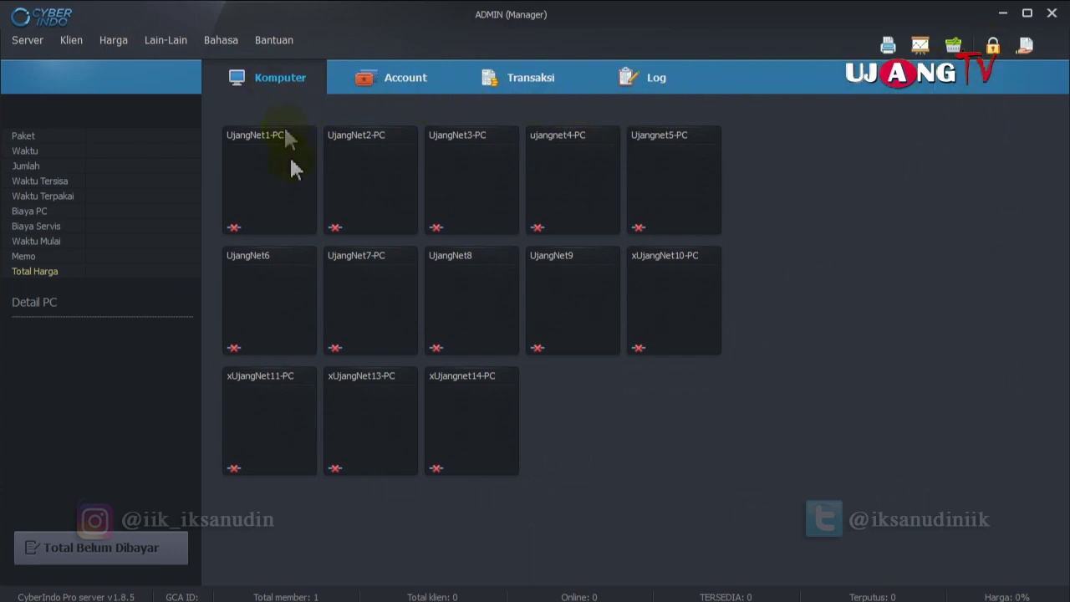
View the details of each PC tile in turn, UjangNet1-PC through xUjangnet14-PC.
{"action": "left_click", "coordinate": [289, 179]}
{"action": "left_click", "coordinate": [380, 196]}
{"action": "left_click", "coordinate": [472, 190]}
{"action": "left_click", "coordinate": [549, 172]}
{"action": "left_click", "coordinate": [693, 174]}
{"action": "left_click", "coordinate": [692, 290]}
{"action": "left_click", "coordinate": [581, 287]}
{"action": "left_click", "coordinate": [472, 289]}
{"action": "left_click", "coordinate": [341, 288]}
{"action": "left_click", "coordinate": [289, 317]}
{"action": "left_click", "coordinate": [276, 406]}
{"action": "left_click", "coordinate": [392, 405]}
{"action": "left_click", "coordinate": [455, 414]}
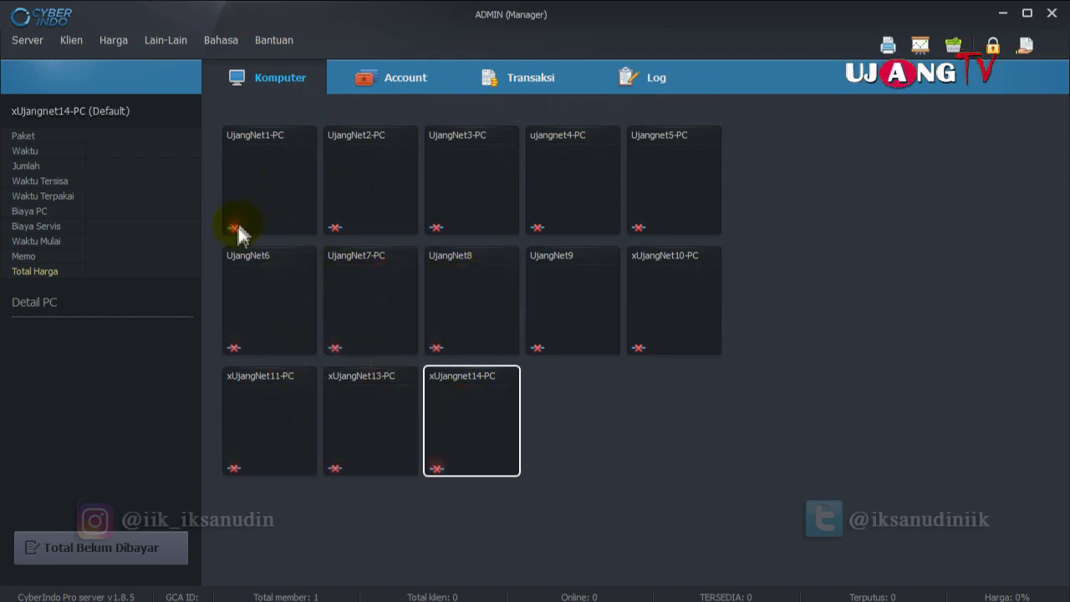
Go through every PC's details a second time, then show the Account member list.
{"action": "left_click", "coordinate": [262, 185]}
{"action": "left_click", "coordinate": [372, 176]}
{"action": "left_click", "coordinate": [489, 174]}
{"action": "left_click", "coordinate": [561, 175]}
{"action": "left_click", "coordinate": [674, 177]}
{"action": "left_click", "coordinate": [686, 284]}
{"action": "left_click", "coordinate": [554, 289]}
{"action": "left_click", "coordinate": [480, 283]}
{"action": "left_click", "coordinate": [366, 287]}
{"action": "left_click", "coordinate": [273, 297]}
{"action": "left_click", "coordinate": [263, 386]}
{"action": "left_click", "coordinate": [371, 399]}
{"action": "left_click", "coordinate": [470, 398]}
{"action": "left_click", "coordinate": [491, 322]}
{"action": "left_click", "coordinate": [595, 306]}
{"action": "left_click", "coordinate": [420, 85]}
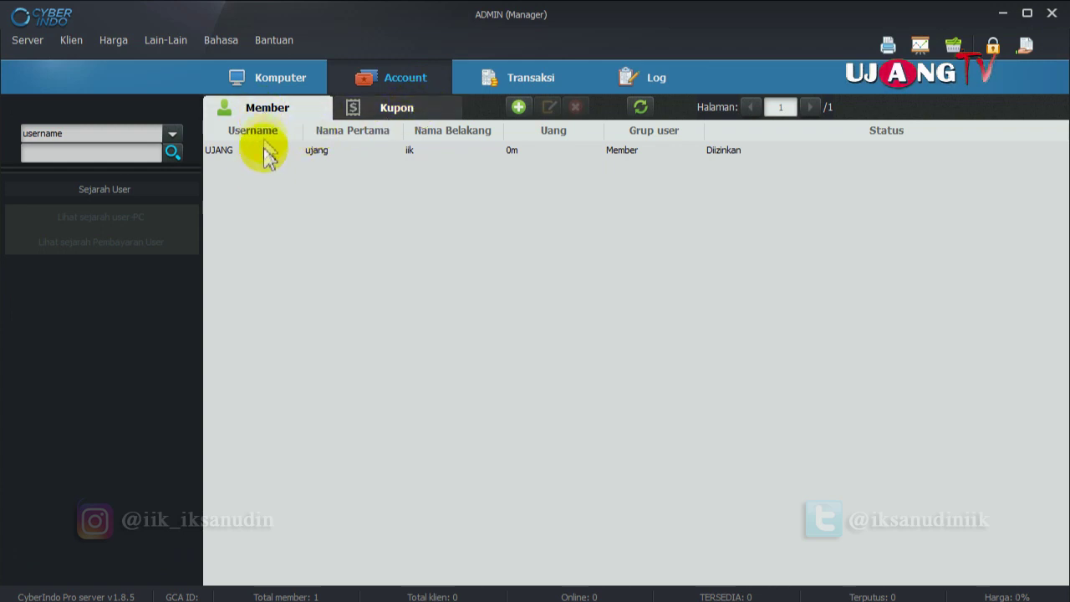
Scroll through the Kupon accounts list, then flip to the Komputer grid and back.
{"action": "left_click", "coordinate": [389, 108]}
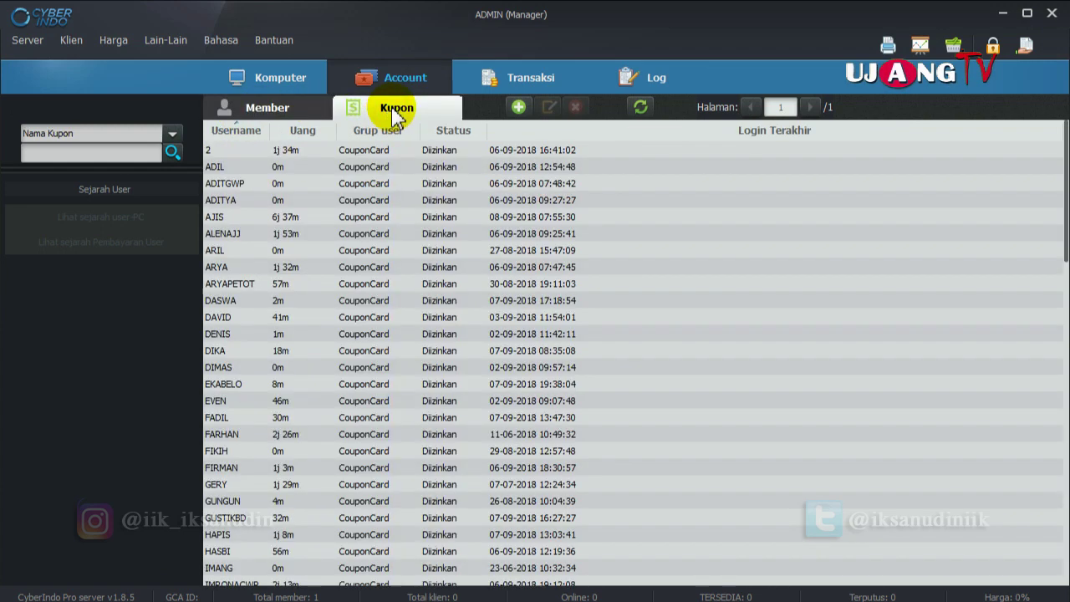
{"action": "scroll", "coordinate": [414, 292], "scroll_direction": "down", "scroll_amount": 3}
{"action": "scroll", "coordinate": [415, 293], "scroll_direction": "down", "scroll_amount": 15}
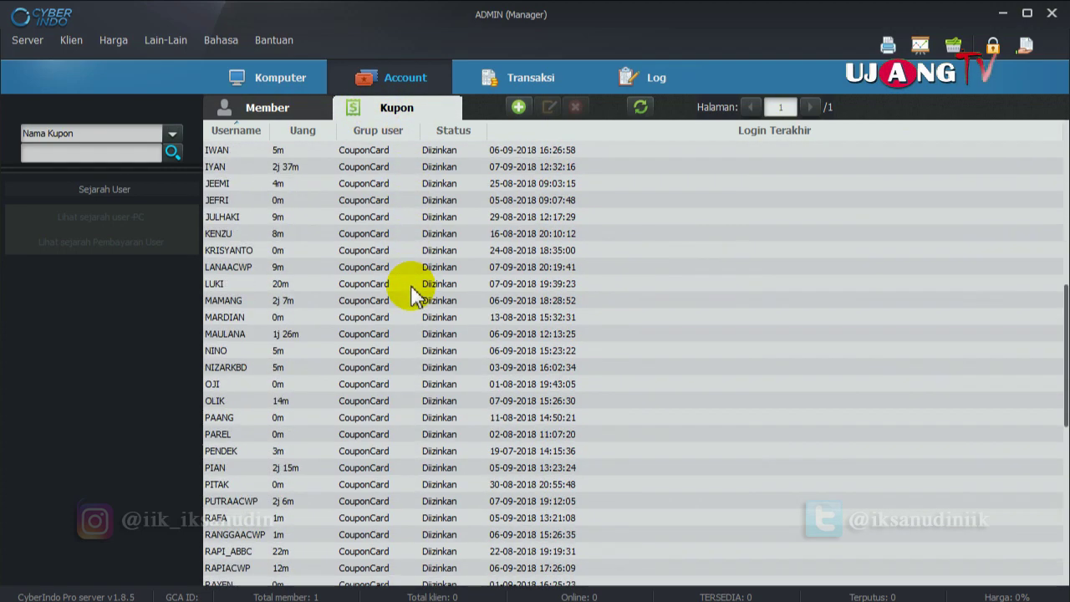
{"action": "scroll", "coordinate": [416, 294], "scroll_direction": "down", "scroll_amount": 5}
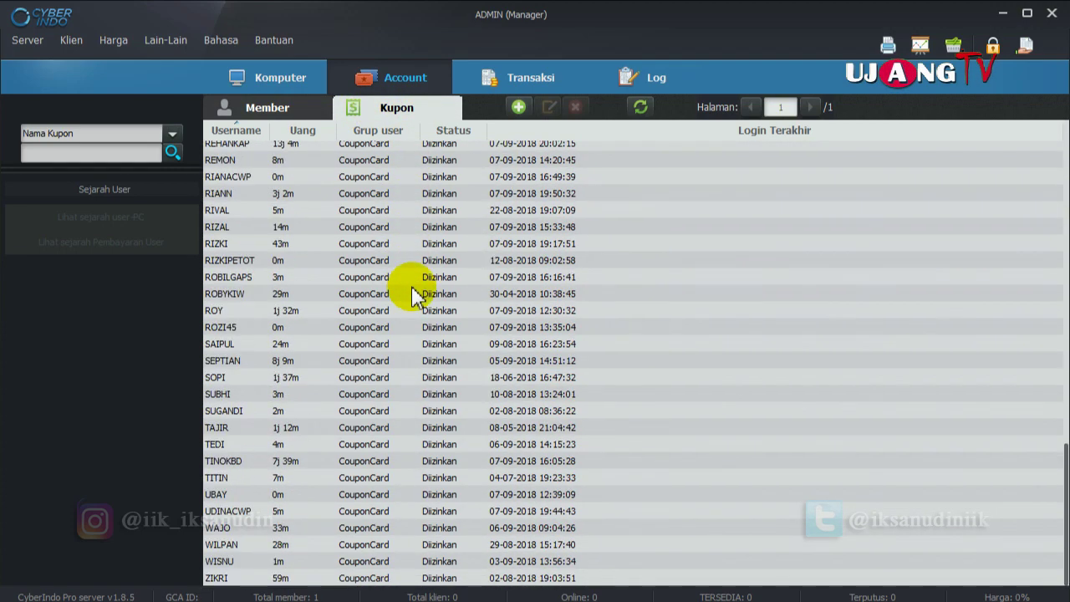
{"action": "scroll", "coordinate": [415, 294], "scroll_direction": "up", "scroll_amount": 20}
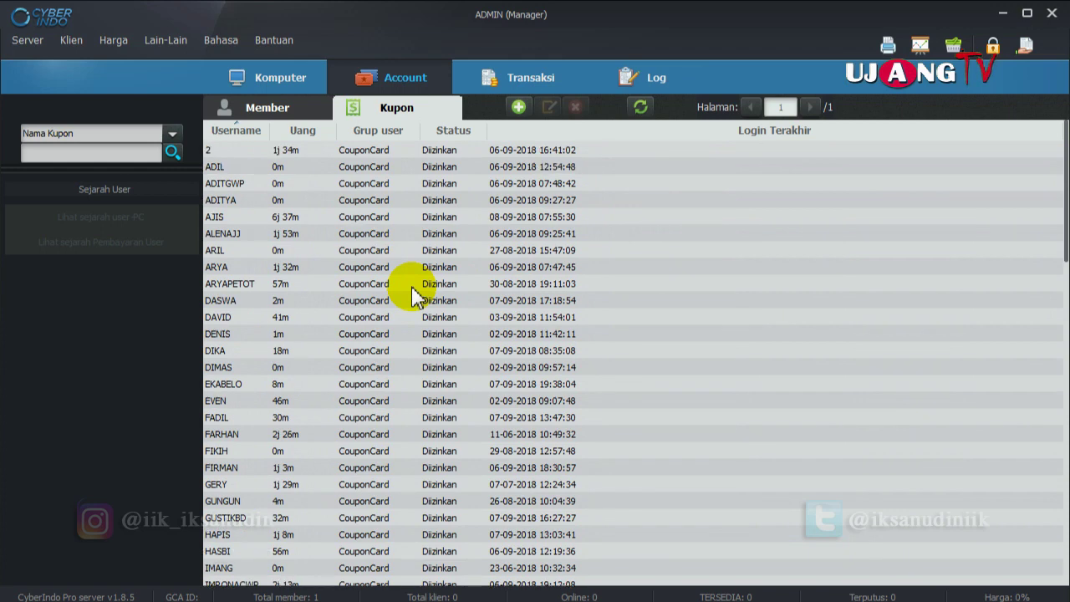
{"action": "left_click", "coordinate": [286, 84]}
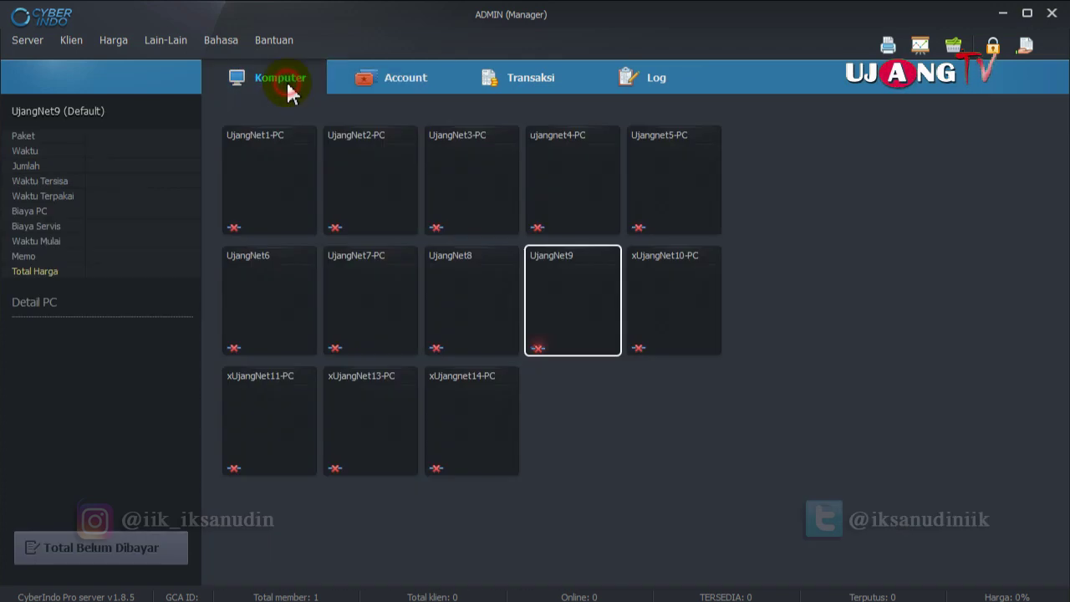
{"action": "left_click", "coordinate": [371, 77]}
Set the Transaksi start date to 07-09-2018 and reload the transaction list.
{"action": "left_click", "coordinate": [276, 109]}
{"action": "left_click", "coordinate": [384, 109]}
{"action": "left_click", "coordinate": [516, 78]}
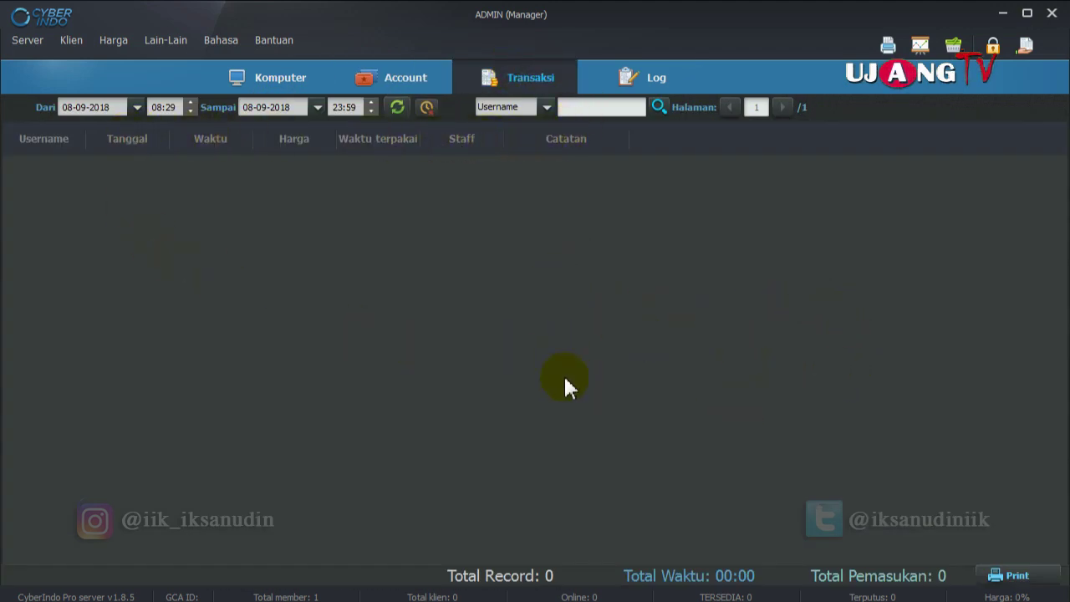
{"action": "left_click", "coordinate": [178, 109]}
{"action": "left_click", "coordinate": [137, 107]}
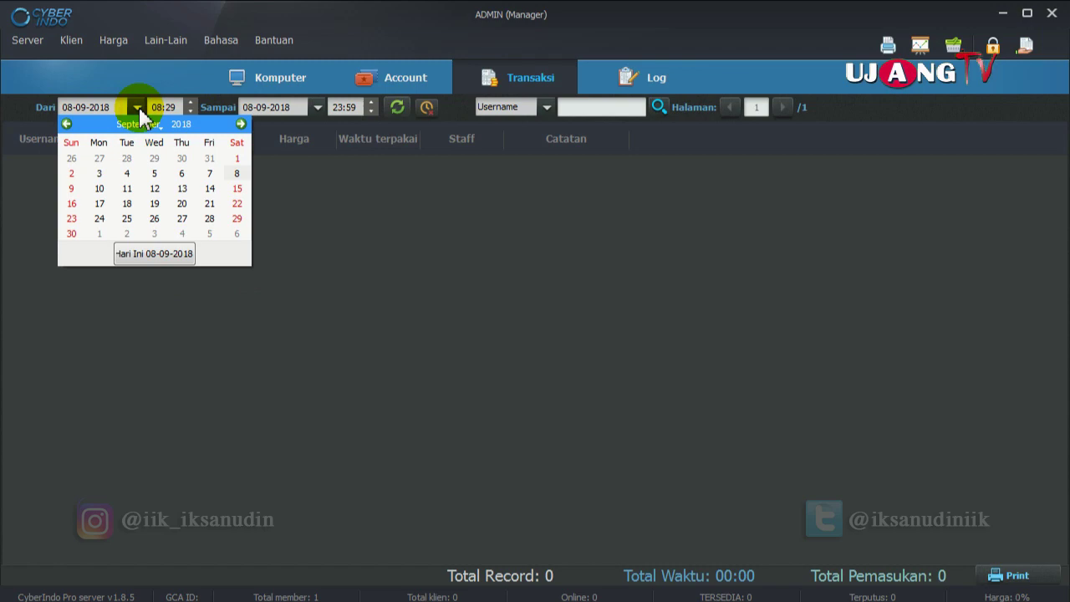
{"action": "left_click", "coordinate": [209, 174]}
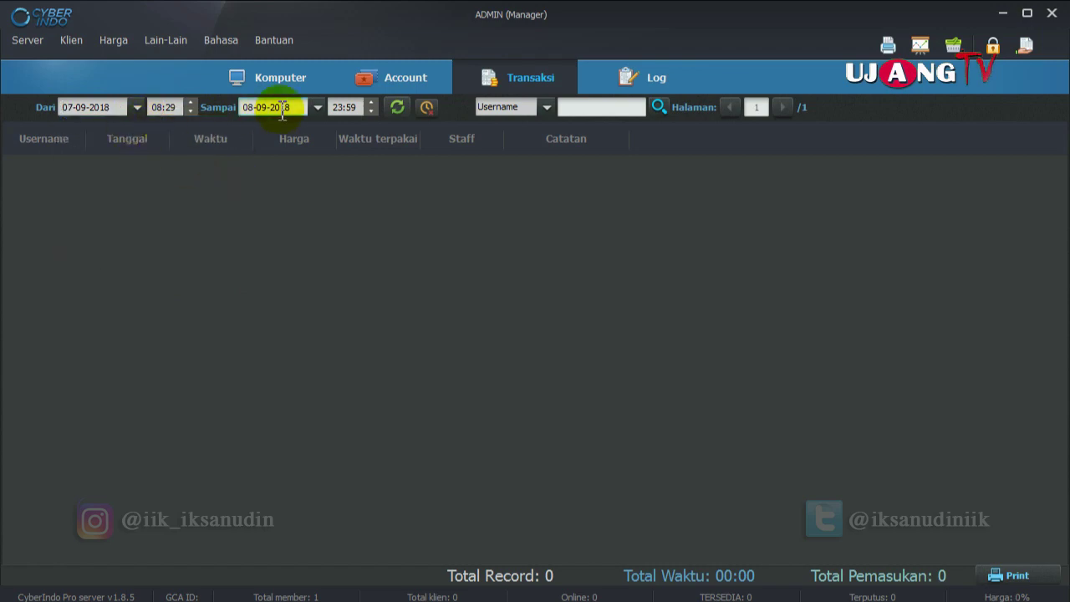
{"action": "left_click", "coordinate": [398, 110]}
Scroll the 87 records (278,000 income), then return to the coupon accounts.
{"action": "scroll", "coordinate": [682, 321], "scroll_direction": "down", "scroll_amount": 10}
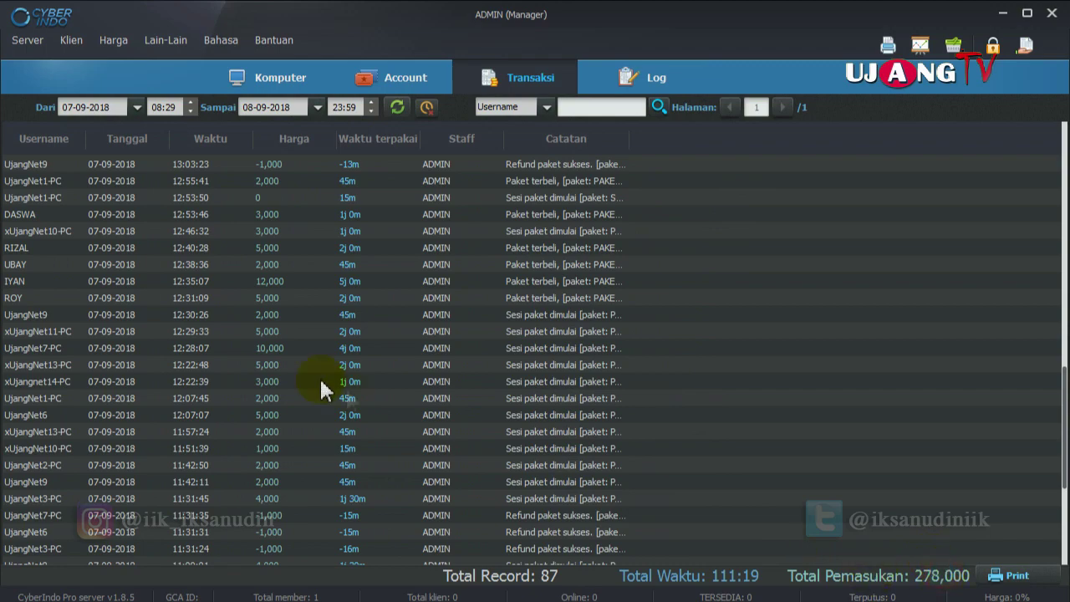
{"action": "scroll", "coordinate": [322, 381], "scroll_direction": "down", "scroll_amount": 5}
{"action": "scroll", "coordinate": [313, 369], "scroll_direction": "up", "scroll_amount": 10}
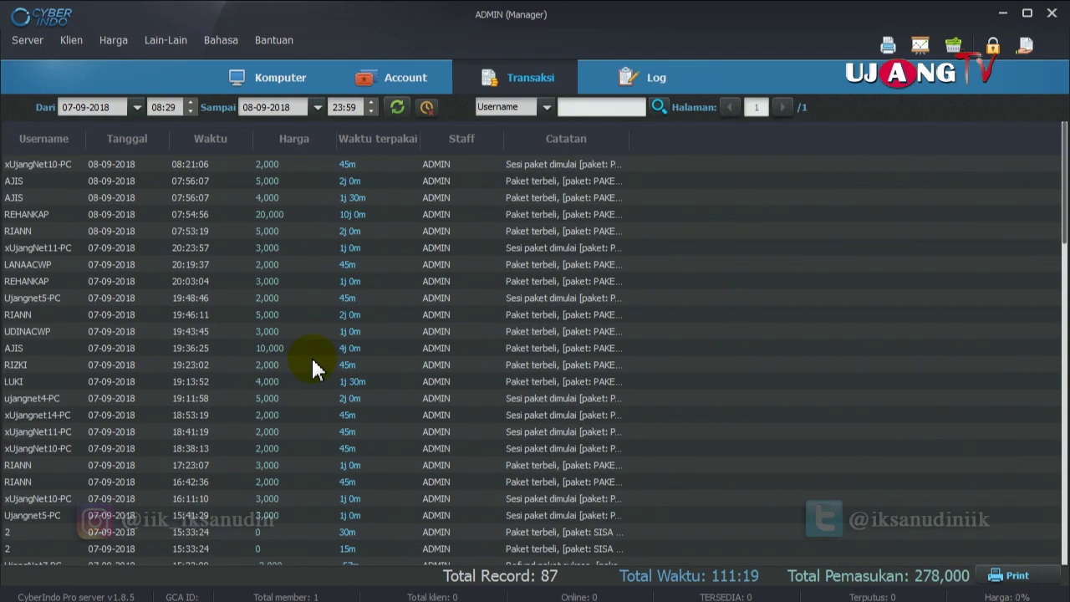
{"action": "left_click", "coordinate": [404, 78]}
{"action": "left_click", "coordinate": [280, 84]}
{"action": "left_click", "coordinate": [361, 77]}
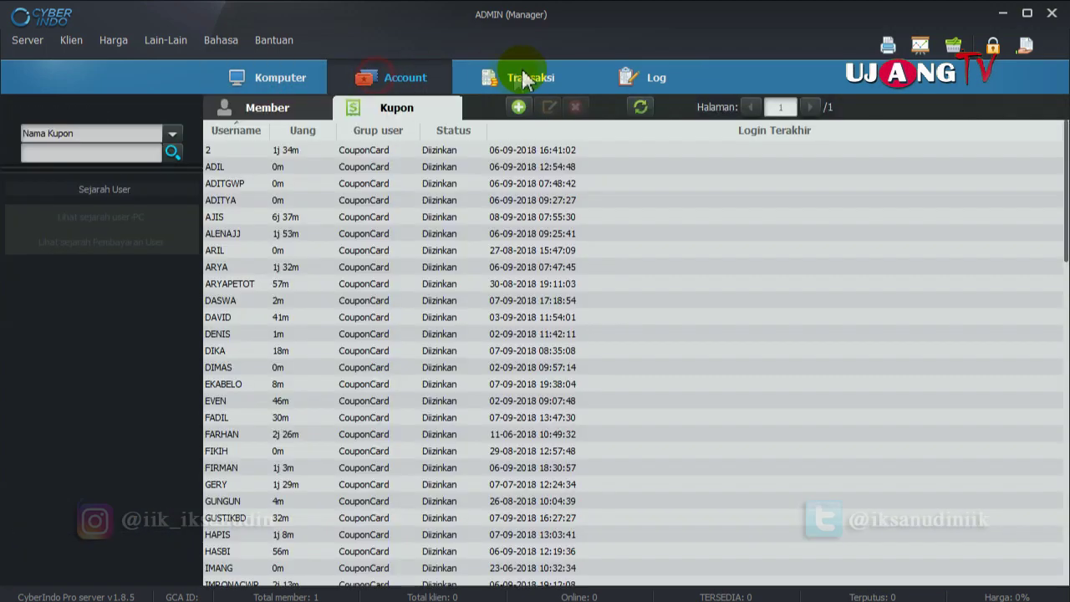
Review the client session log, selecting the UjangNet3-PC 08:02:40 entry, then return to the grid.
{"action": "left_click", "coordinate": [525, 77]}
{"action": "left_click", "coordinate": [648, 78]}
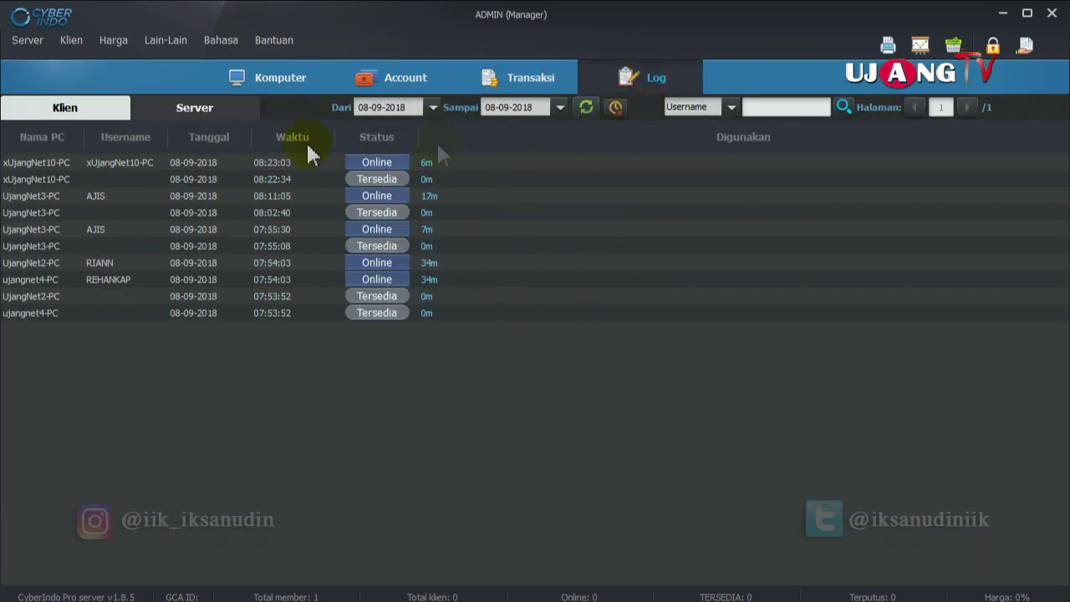
{"action": "left_click", "coordinate": [114, 423]}
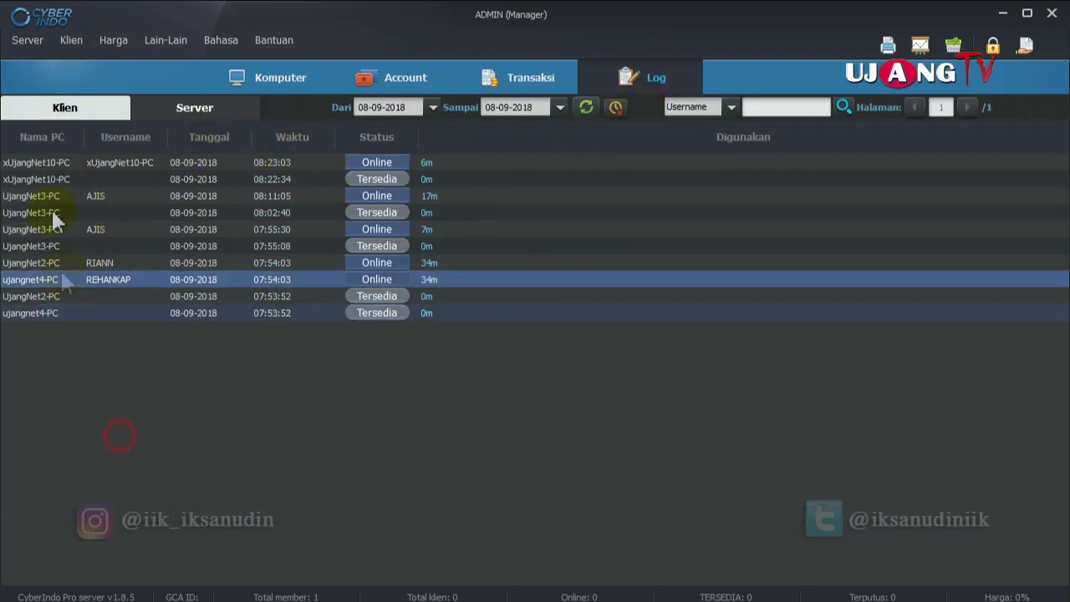
{"action": "left_click", "coordinate": [57, 212]}
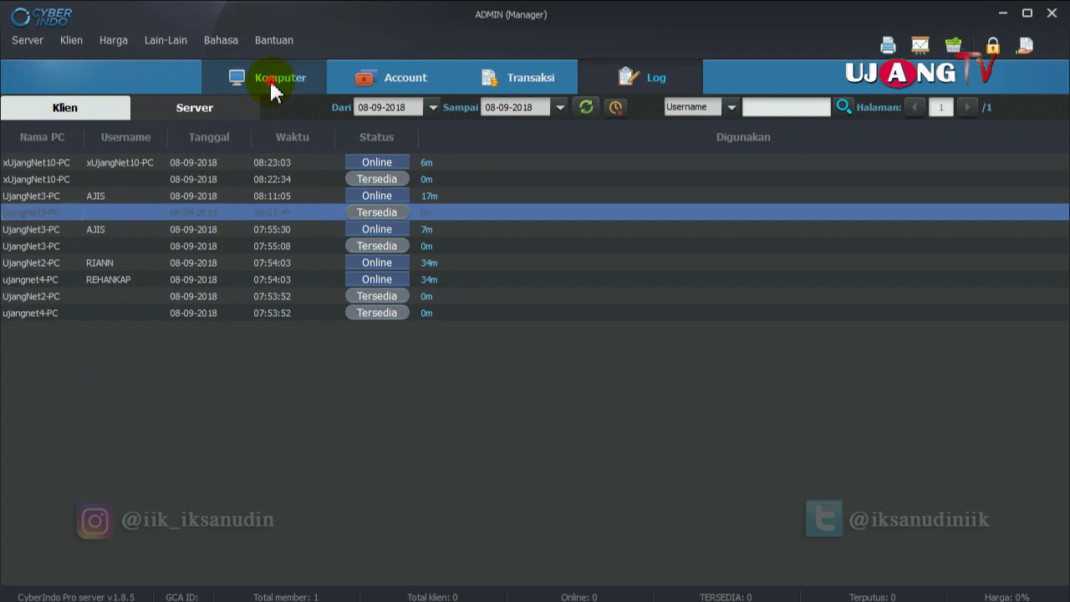
{"action": "left_click", "coordinate": [270, 80]}
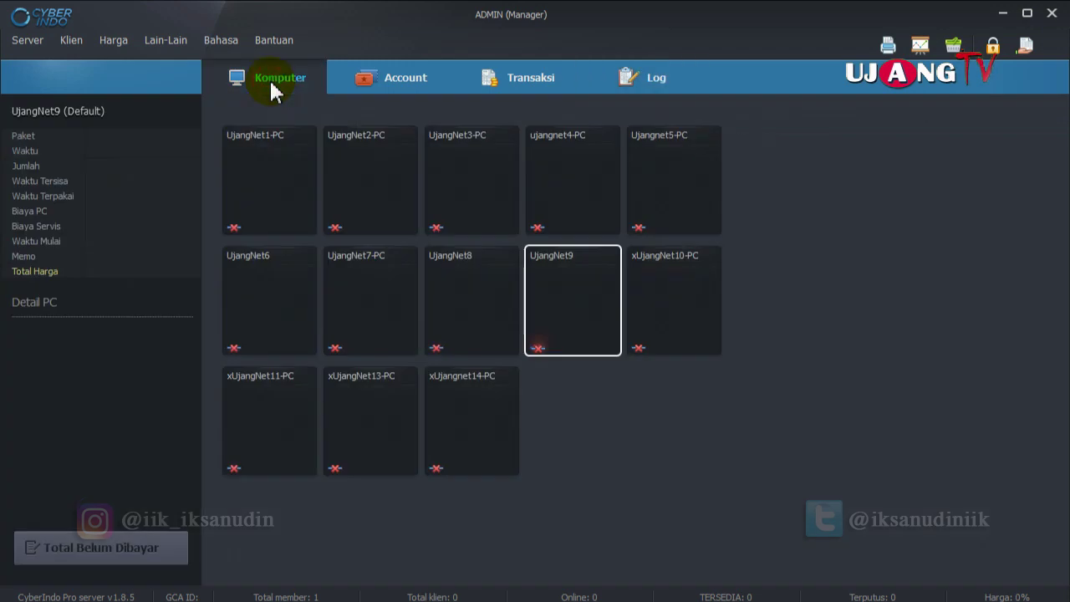
Browse the Harga and Bahasa menus, then open Lain-Lain > Database > Backup dan Restore.
{"action": "left_click", "coordinate": [114, 42]}
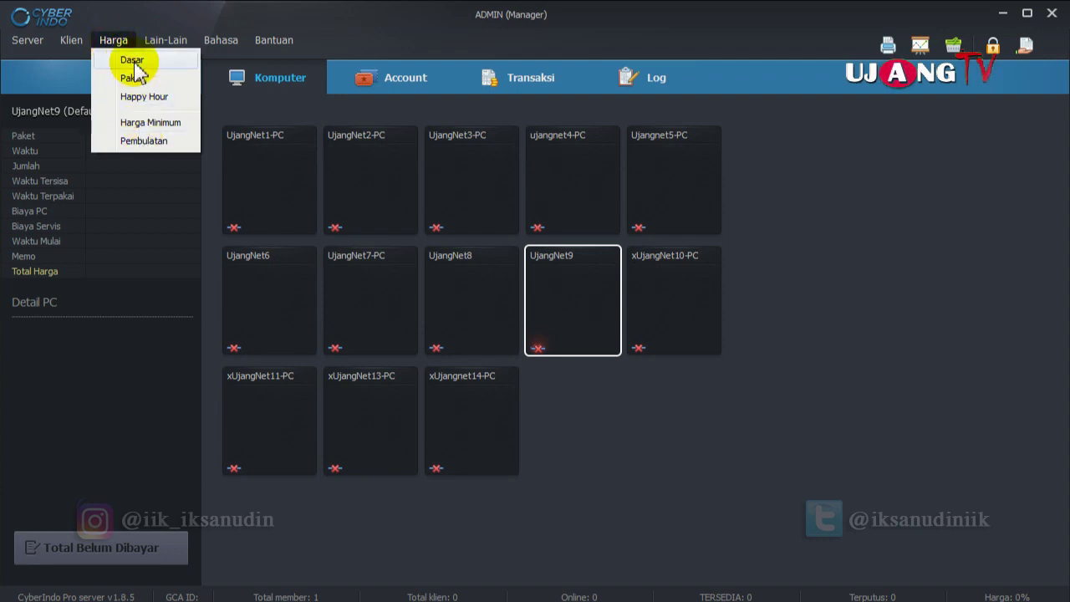
{"action": "key", "text": "Right"}
{"action": "key", "text": "Right"}
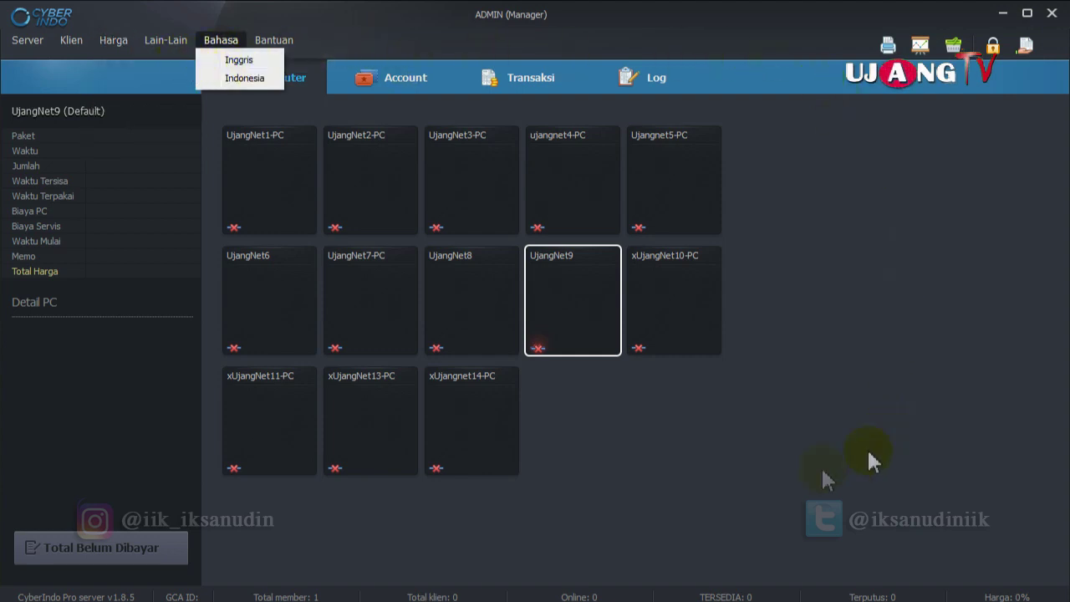
{"action": "left_click", "coordinate": [400, 13]}
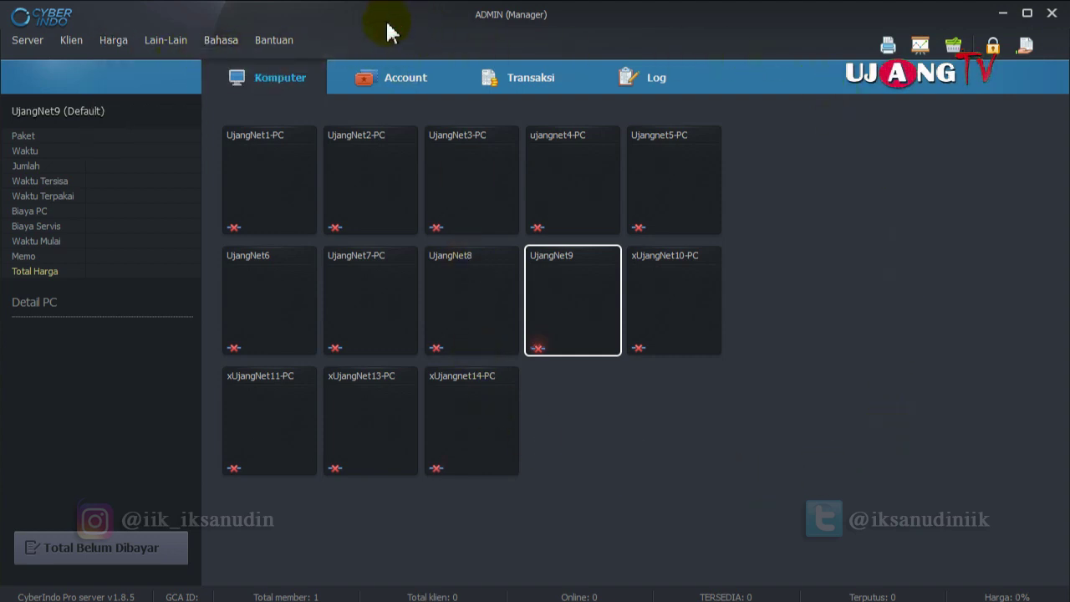
{"action": "left_click", "coordinate": [164, 44]}
{"action": "mouse_move", "coordinate": [179, 63]}
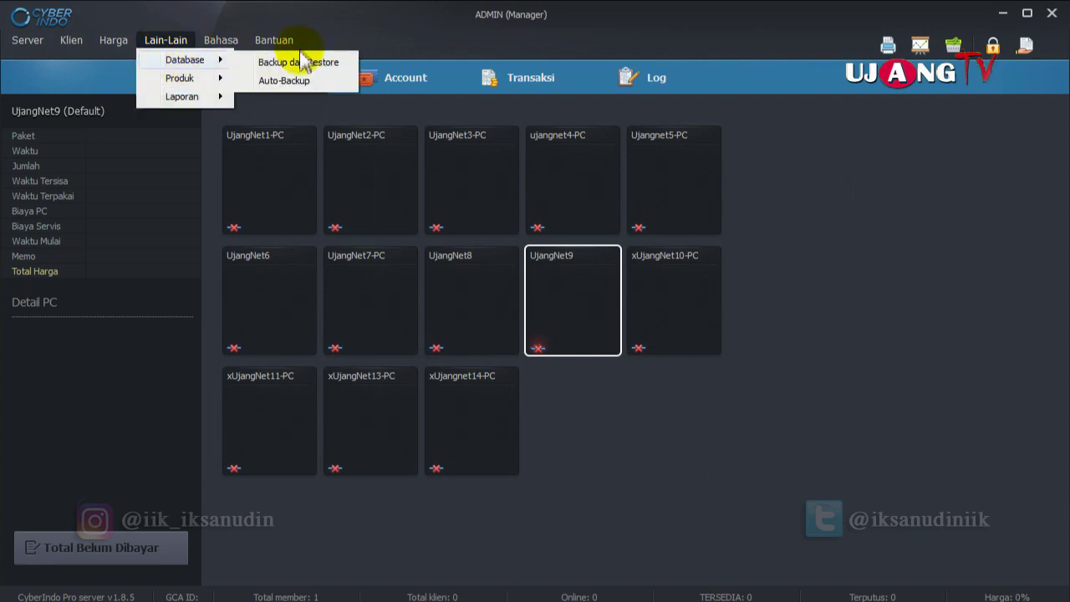
{"action": "left_click", "coordinate": [306, 63]}
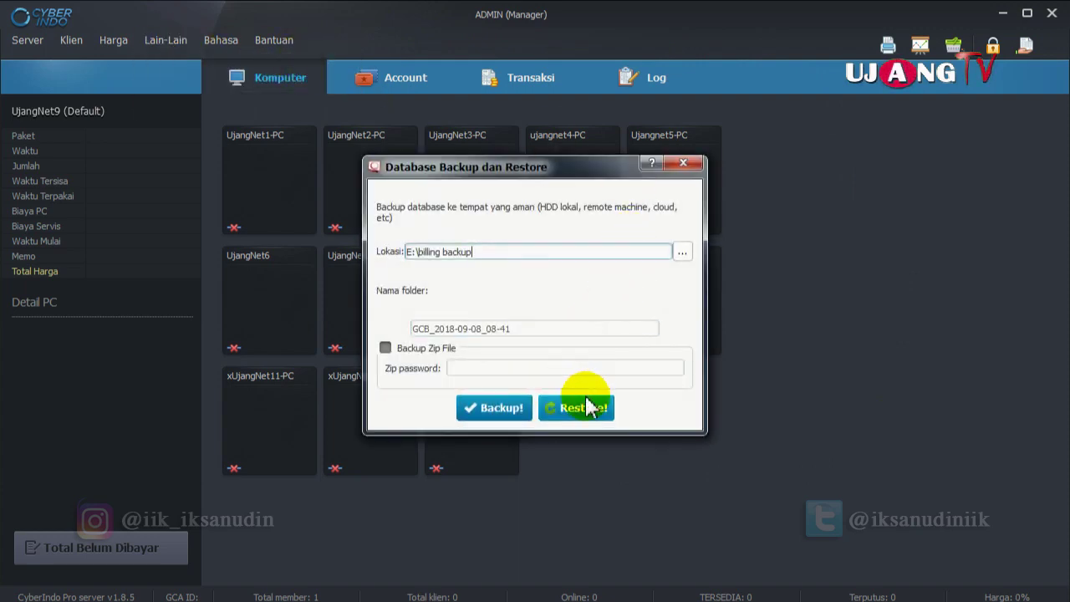
Restore the database from the GCB backup folder.
{"action": "left_click", "coordinate": [576, 407]}
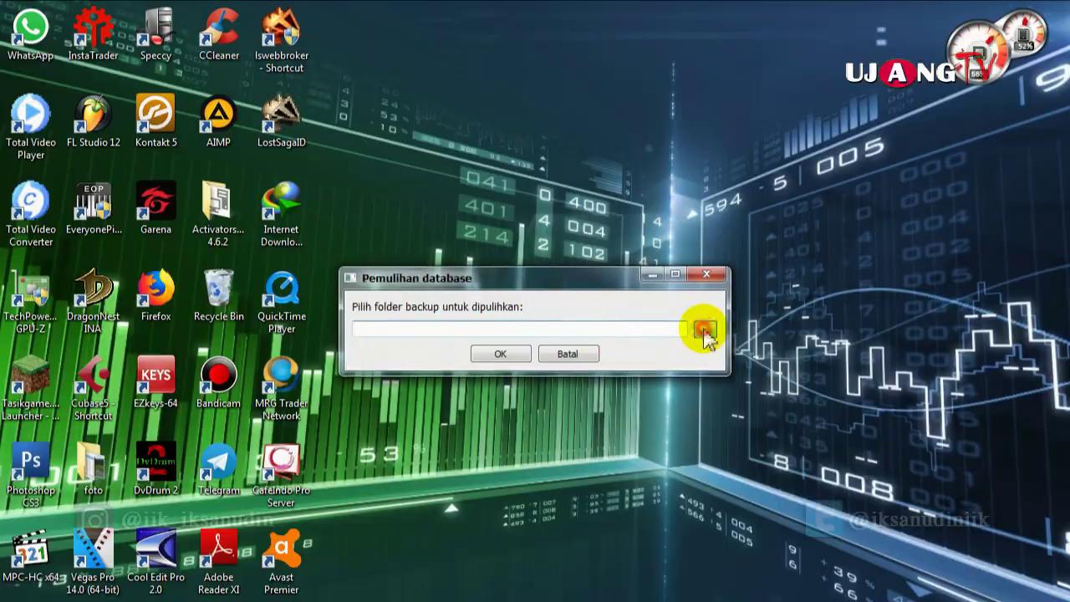
{"action": "left_click", "coordinate": [704, 330]}
{"action": "left_click", "coordinate": [573, 399]}
{"action": "left_click", "coordinate": [744, 580]}
{"action": "left_click", "coordinate": [504, 357]}
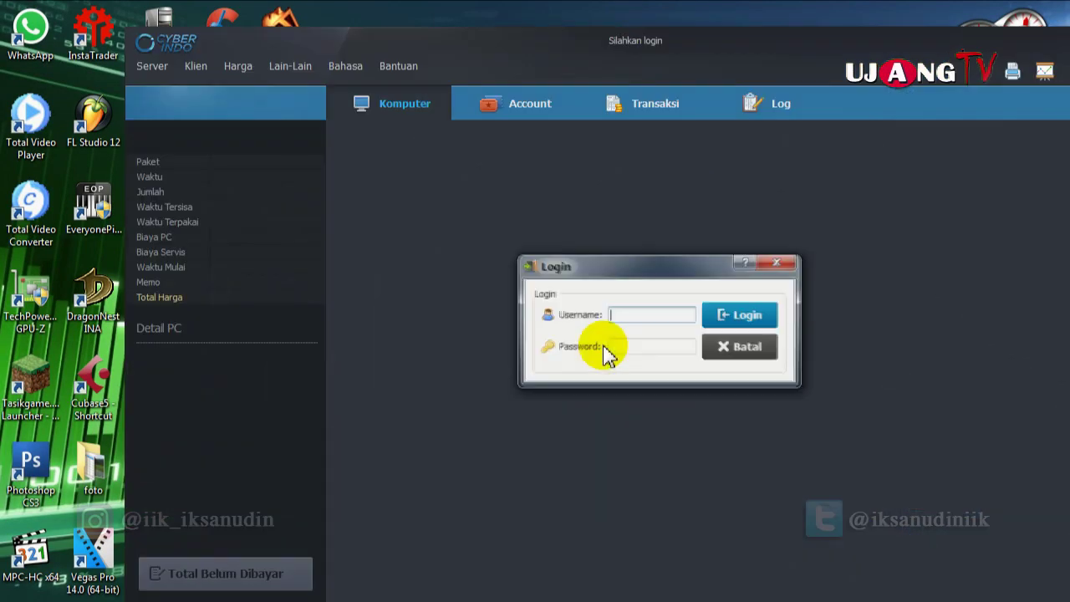
Log back in with the username after the restart and show the Harga menu.
{"action": "left_click", "coordinate": [623, 314]}
{"action": "type", "text": "ADMIN"}
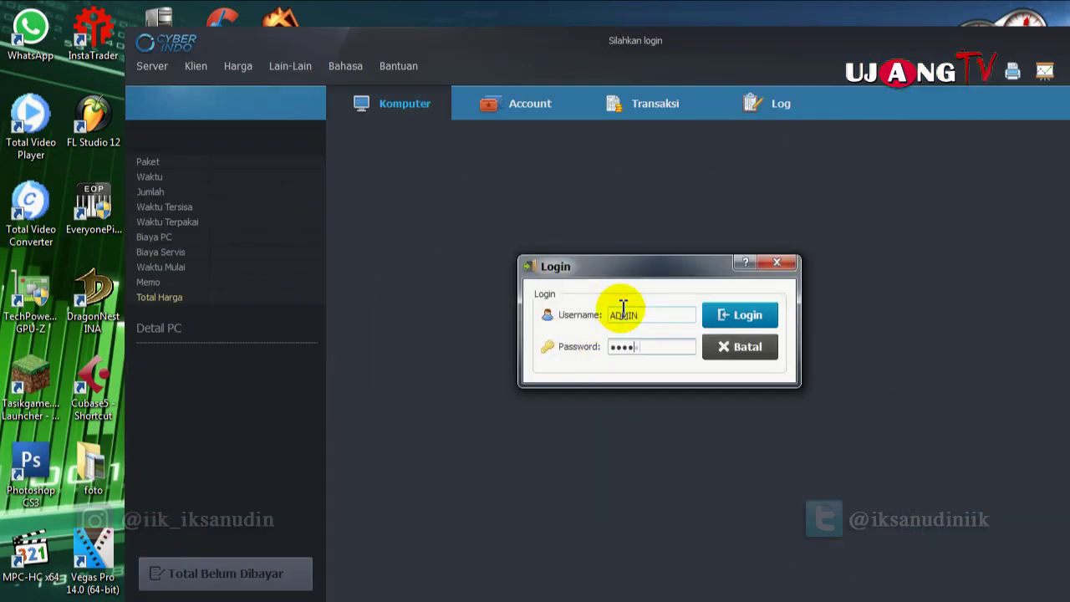
{"action": "key", "text": "Return"}
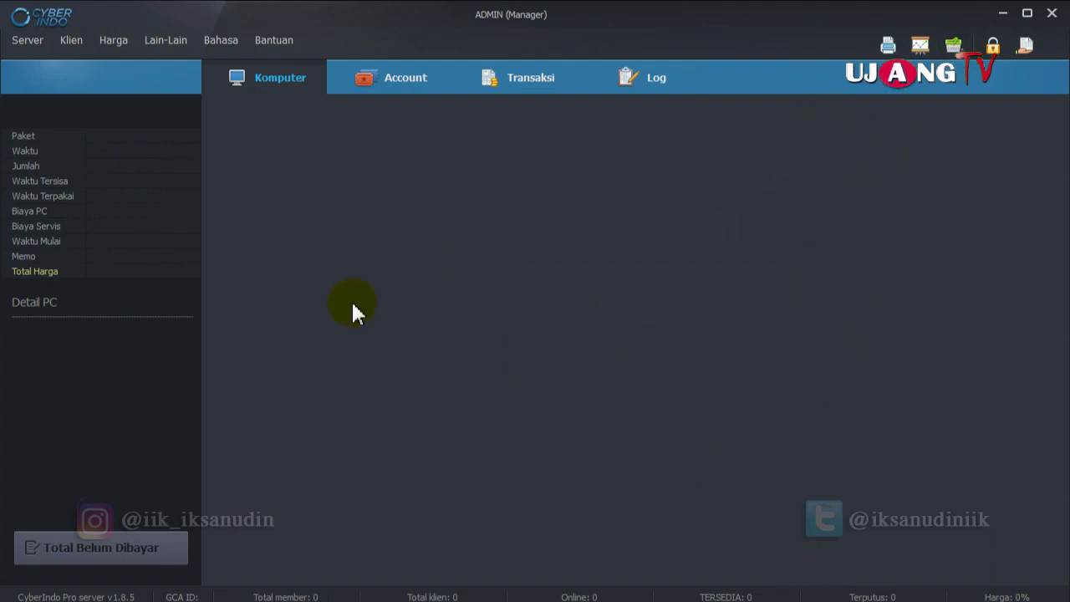
{"action": "left_click", "coordinate": [113, 39]}
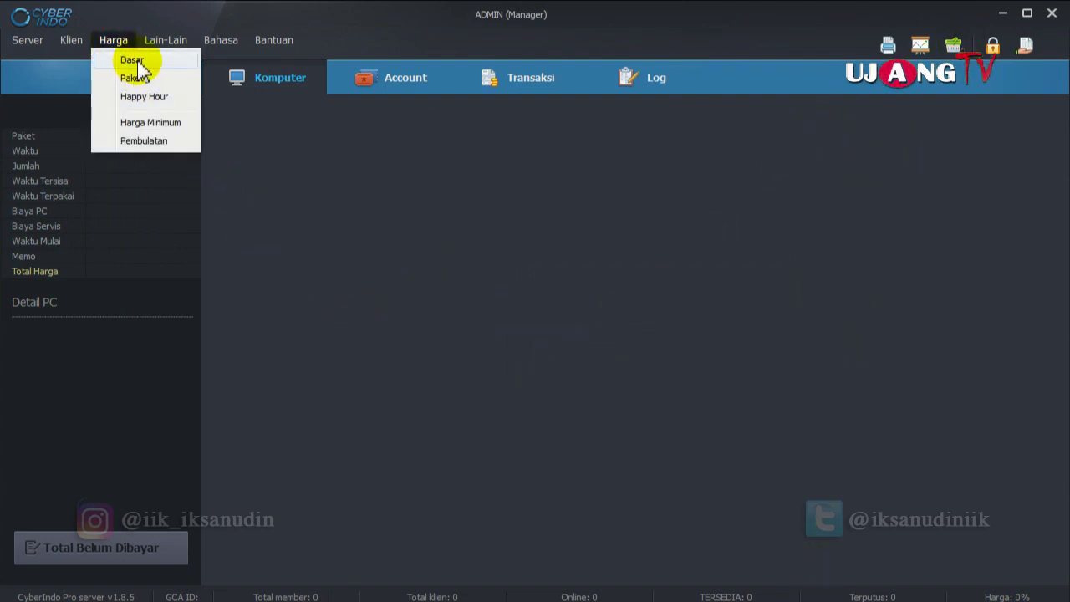
Raise the Guest group's basic hourly price from 1,000 to 3,000.
{"action": "left_click", "coordinate": [134, 60]}
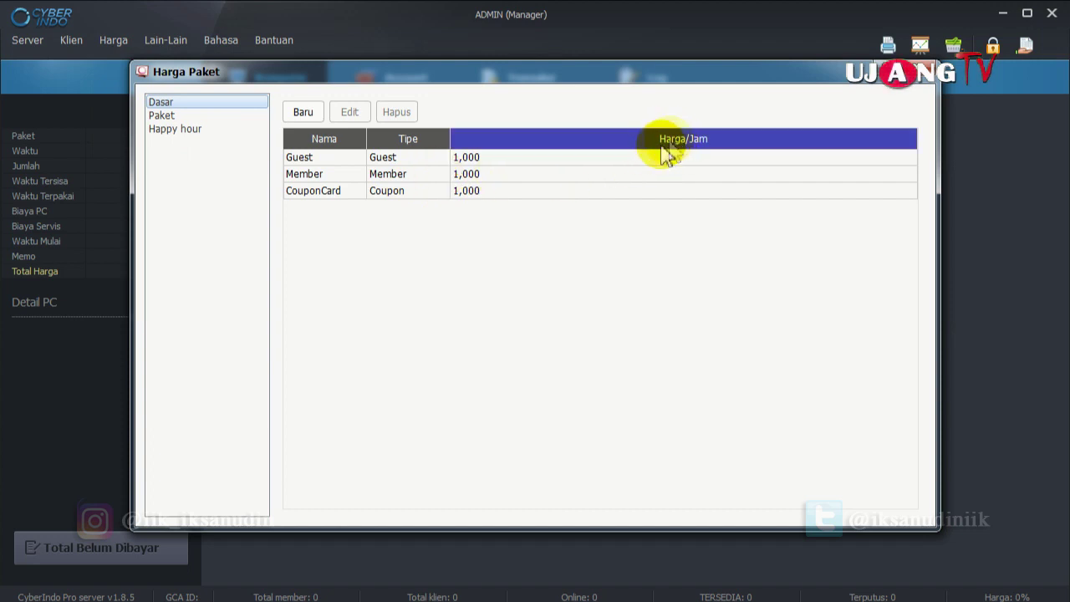
{"action": "double_click", "coordinate": [391, 161]}
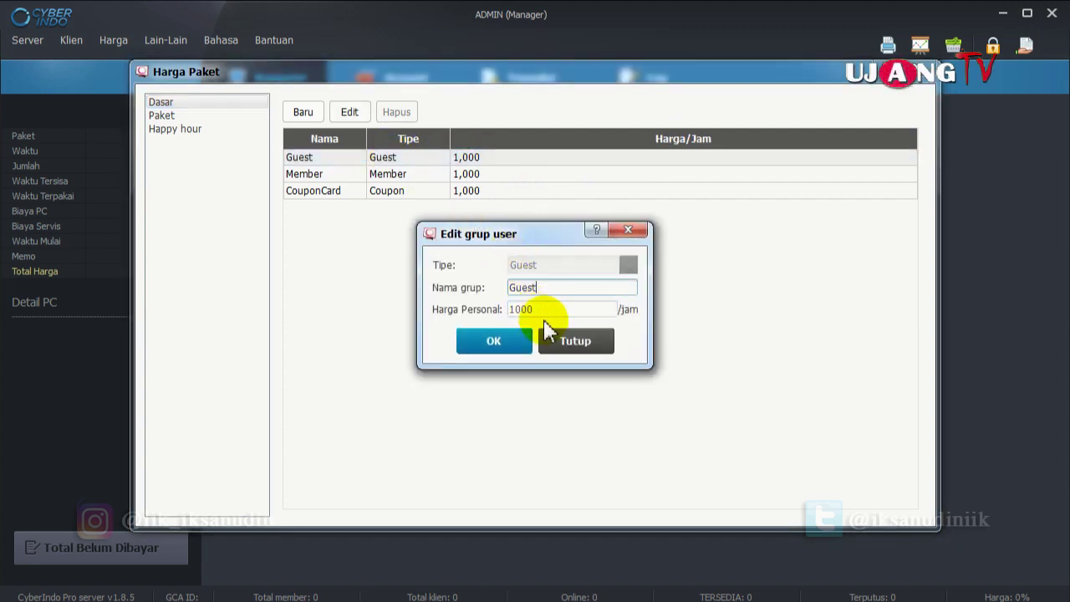
{"action": "left_click_drag", "start_coordinate": [552, 309], "coordinate": [467, 322]}
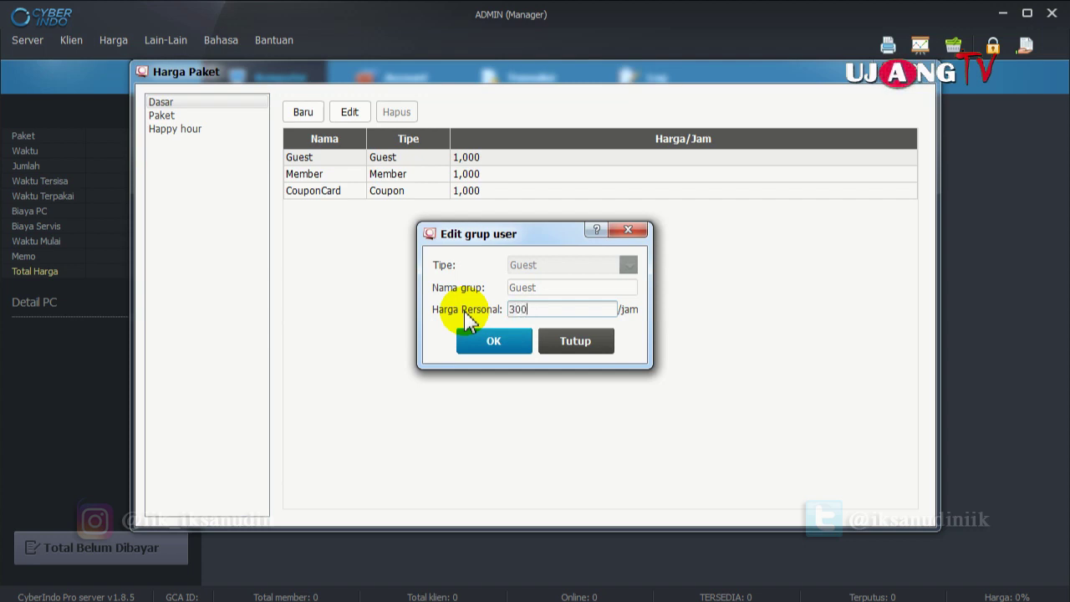
{"action": "type", "text": "3000"}
{"action": "left_click", "coordinate": [493, 341]}
Raise the Member group's basic hourly price to 3,000.
{"action": "double_click", "coordinate": [489, 173]}
{"action": "left_click_drag", "start_coordinate": [619, 309], "coordinate": [400, 315]}
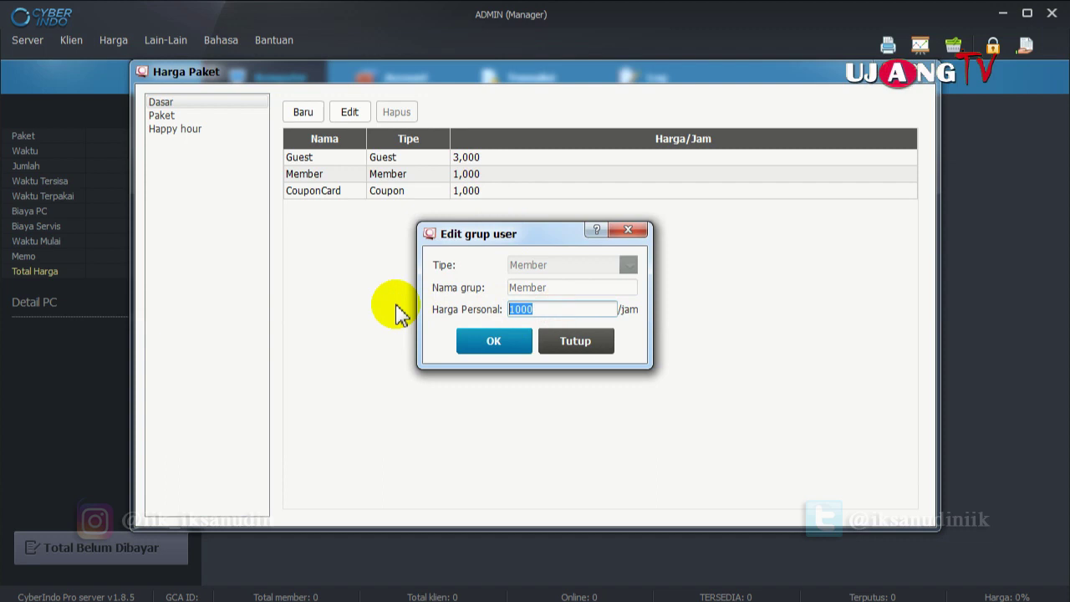
{"action": "type", "text": "3000"}
{"action": "left_click", "coordinate": [489, 340]}
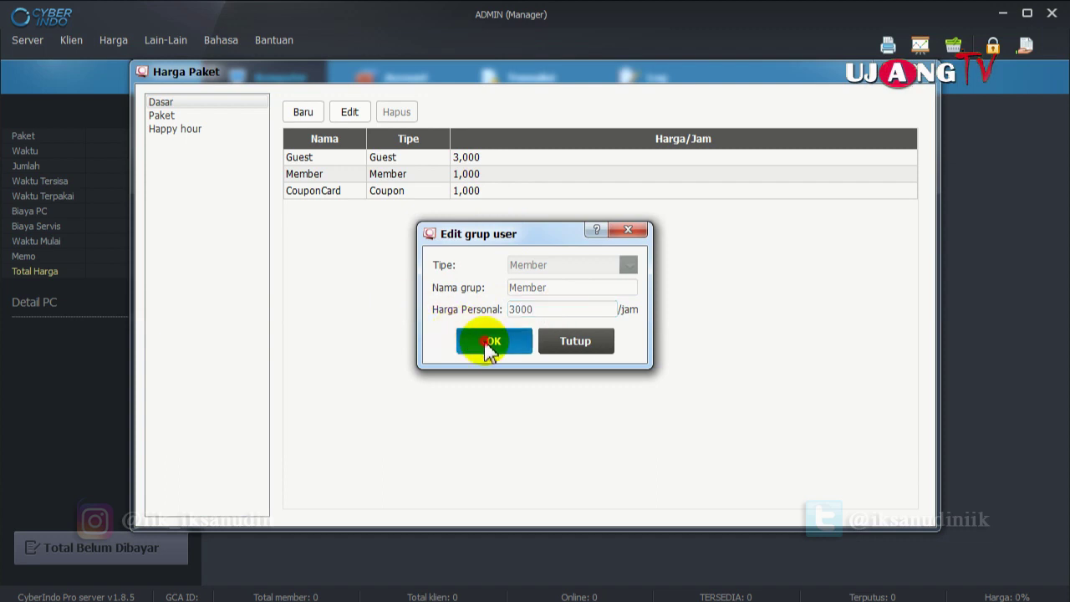
Raise the CouponCard group's hourly price to 3,000 and close the price settings.
{"action": "double_click", "coordinate": [514, 191]}
{"action": "left_click_drag", "start_coordinate": [554, 309], "coordinate": [448, 318]}
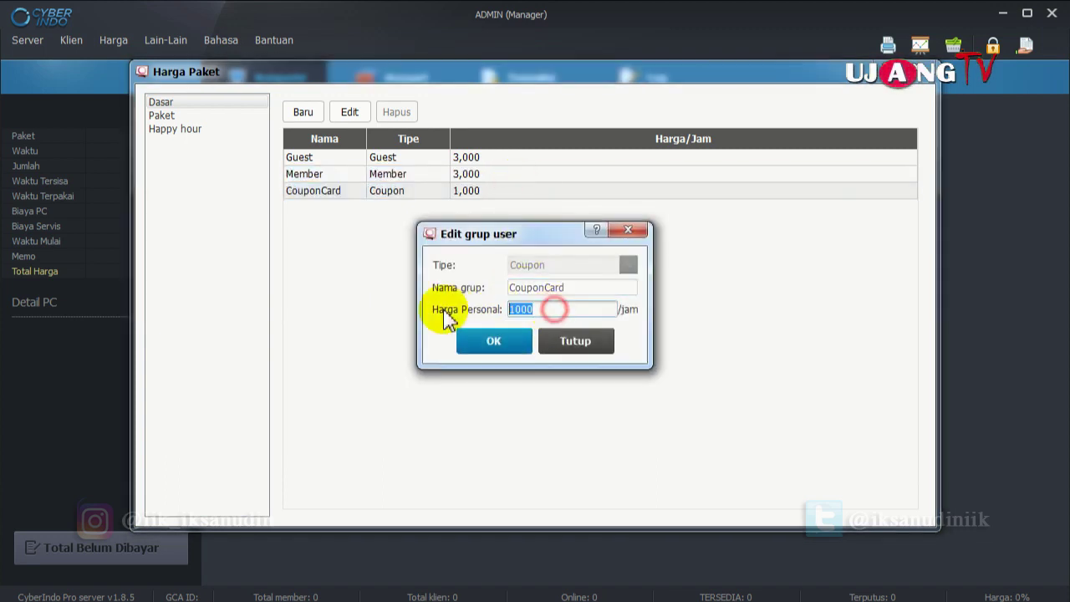
{"action": "left_click", "coordinate": [480, 341]}
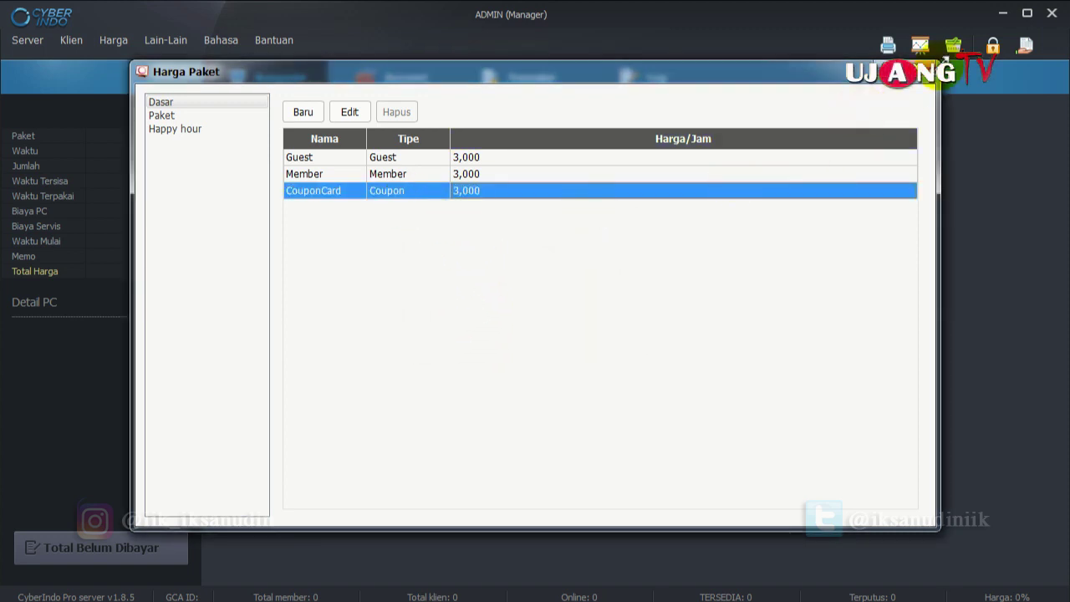
{"action": "left_click", "coordinate": [927, 76]}
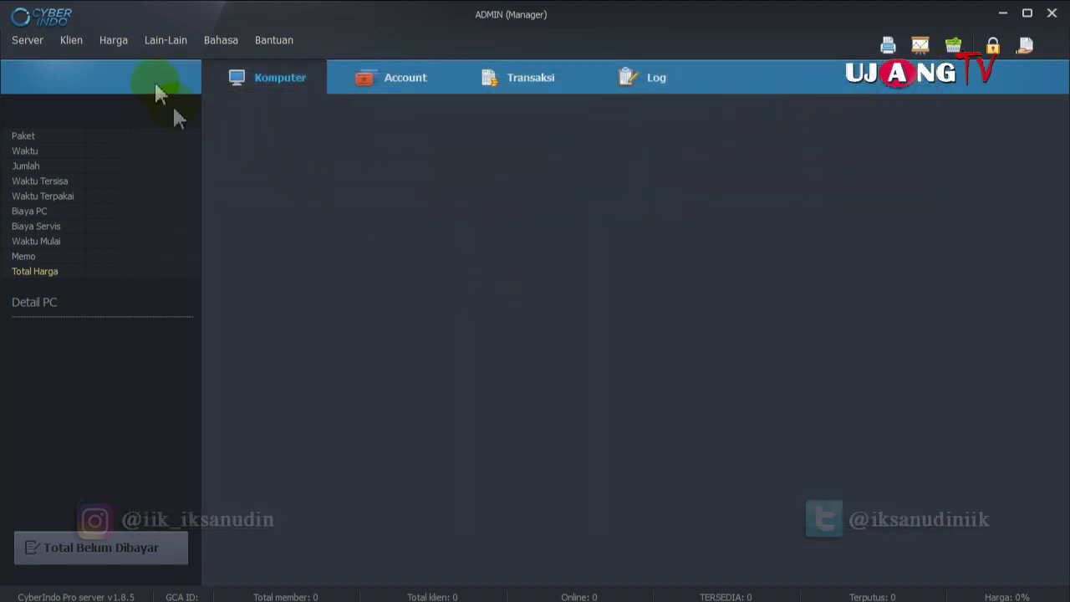
{"action": "left_click", "coordinate": [113, 40]}
Add a time package named paket 2 jam priced at 5,000.
{"action": "left_click", "coordinate": [122, 76]}
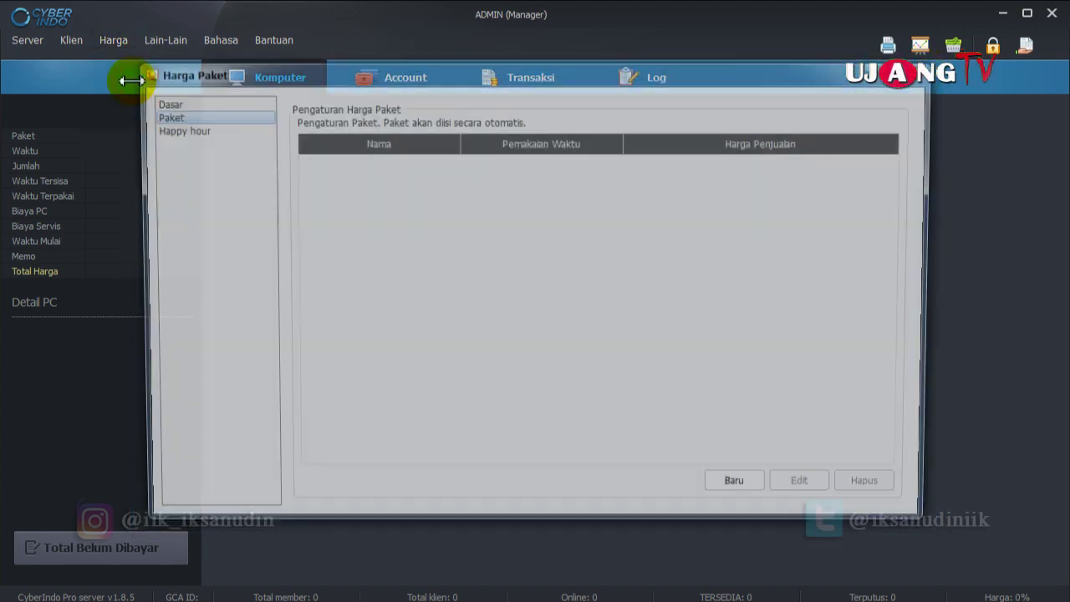
{"action": "left_click", "coordinate": [177, 103]}
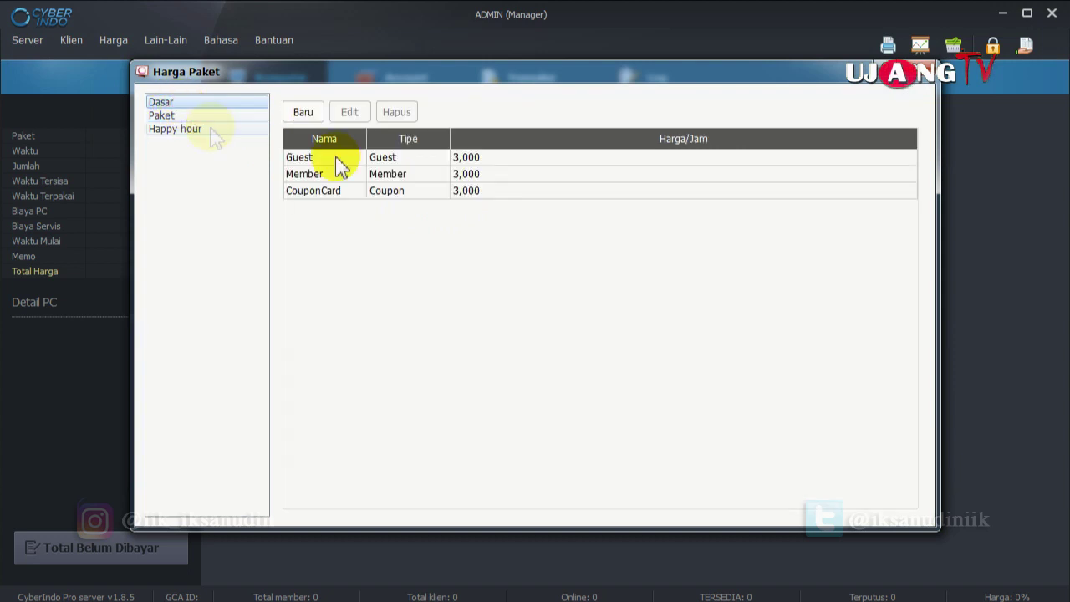
{"action": "left_click", "coordinate": [192, 116]}
{"action": "left_click", "coordinate": [189, 128]}
{"action": "left_click", "coordinate": [185, 116]}
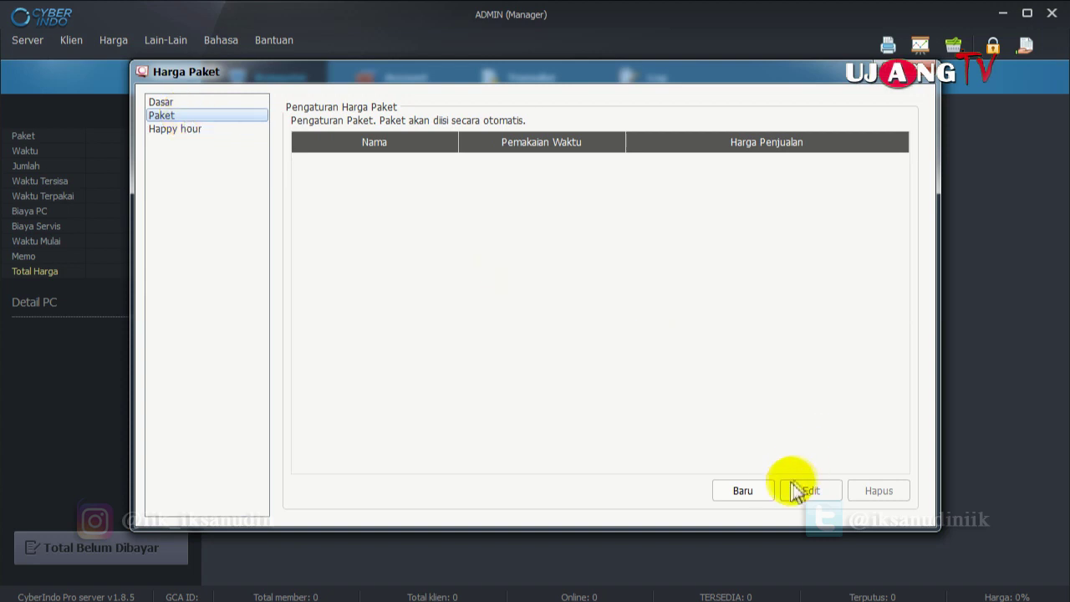
{"action": "left_click", "coordinate": [755, 492]}
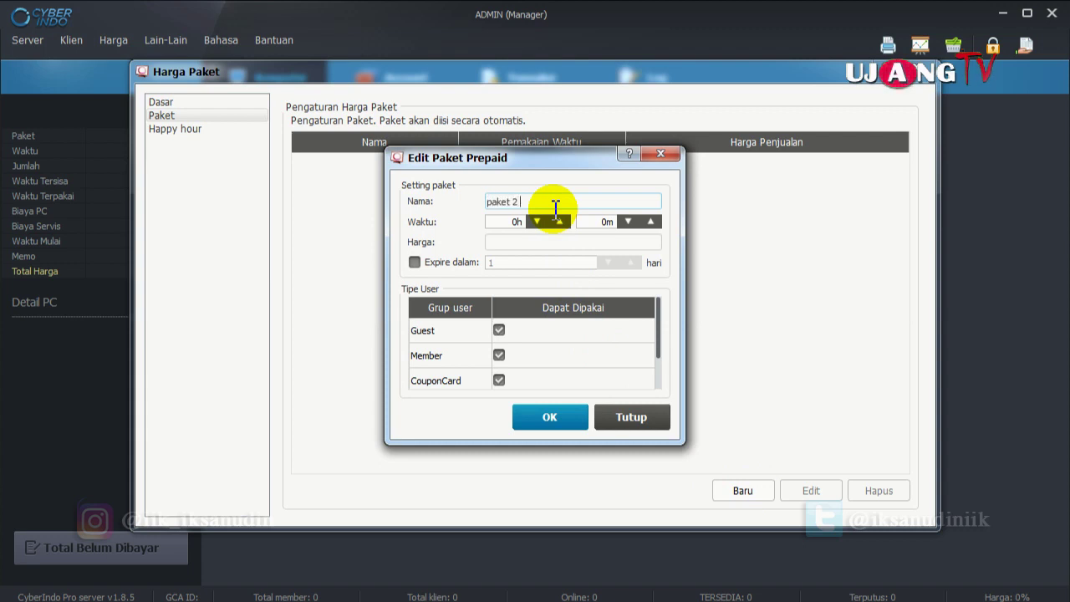
{"action": "double_click", "coordinate": [517, 222]}
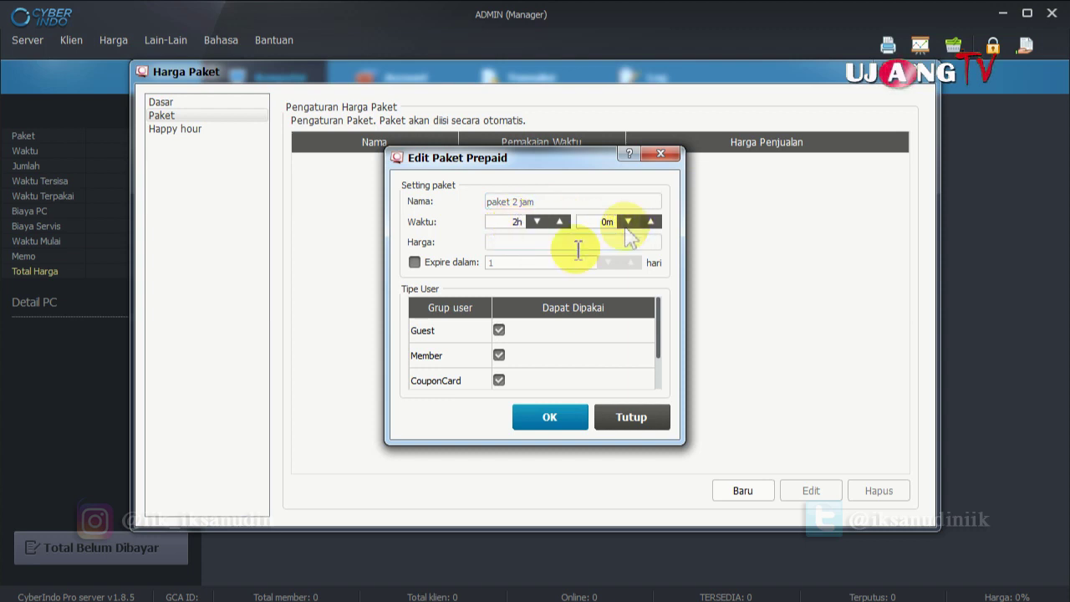
{"action": "left_click", "coordinate": [504, 243]}
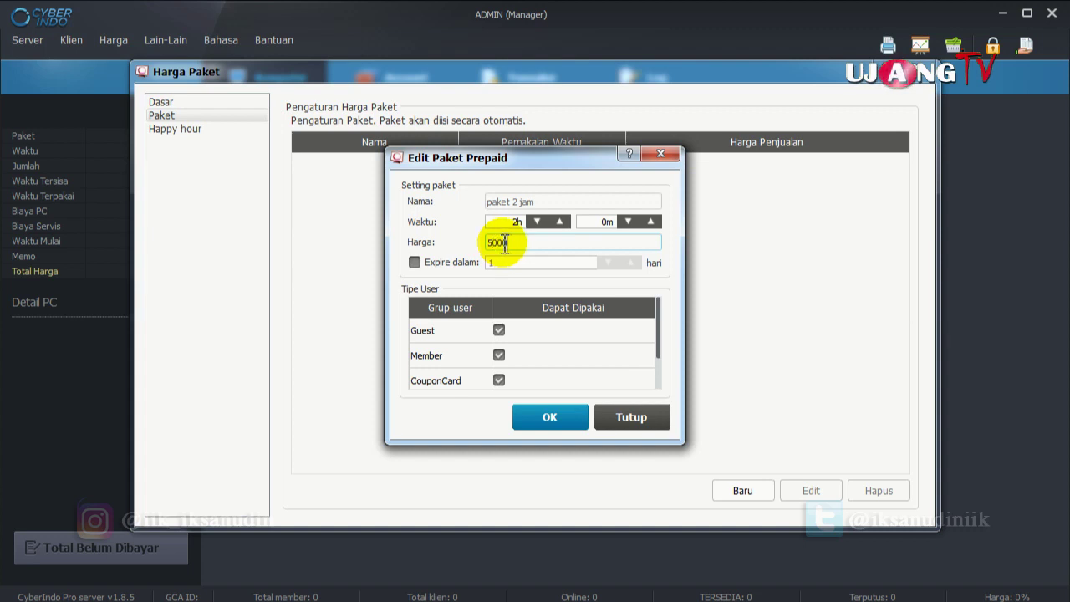
{"action": "left_click", "coordinate": [414, 265]}
{"action": "left_click", "coordinate": [566, 419]}
Add a second time package named paket 4 jam priced at 10,000.
{"action": "left_click", "coordinate": [308, 171]}
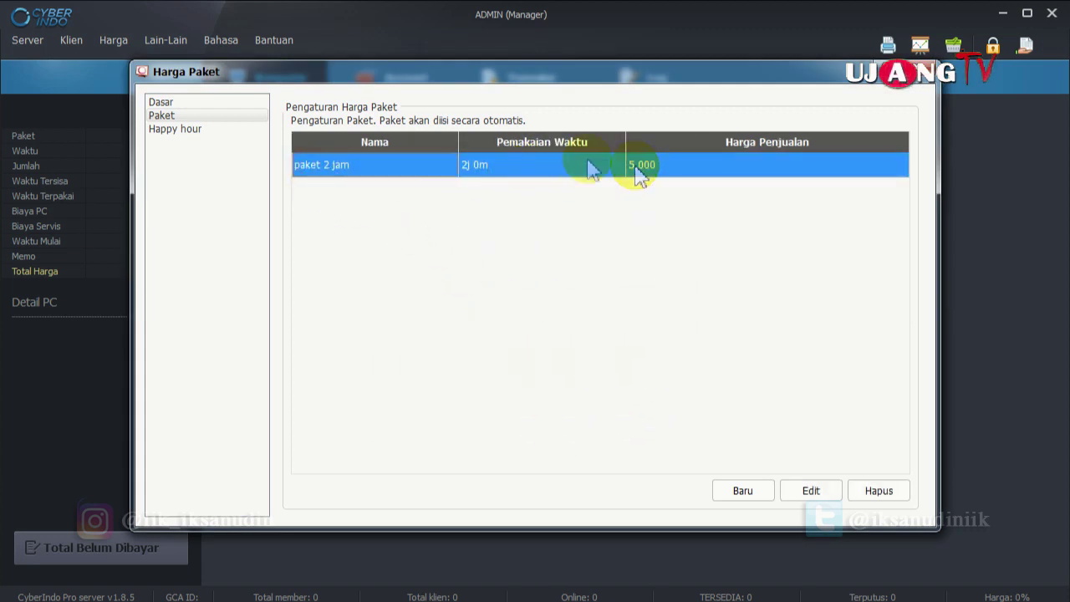
{"action": "left_click", "coordinate": [196, 117]}
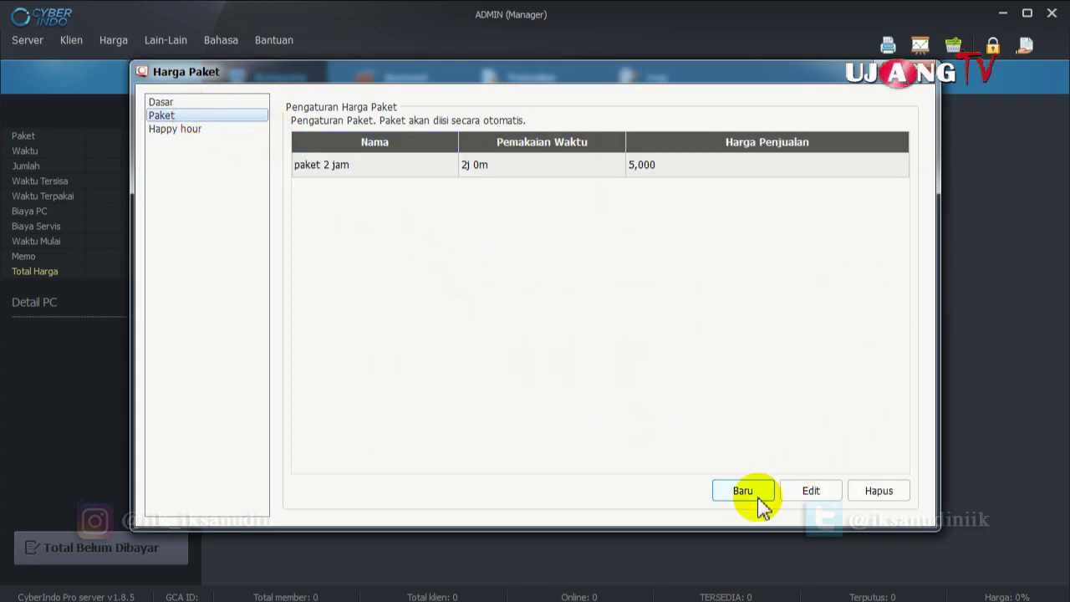
{"action": "left_click", "coordinate": [749, 495]}
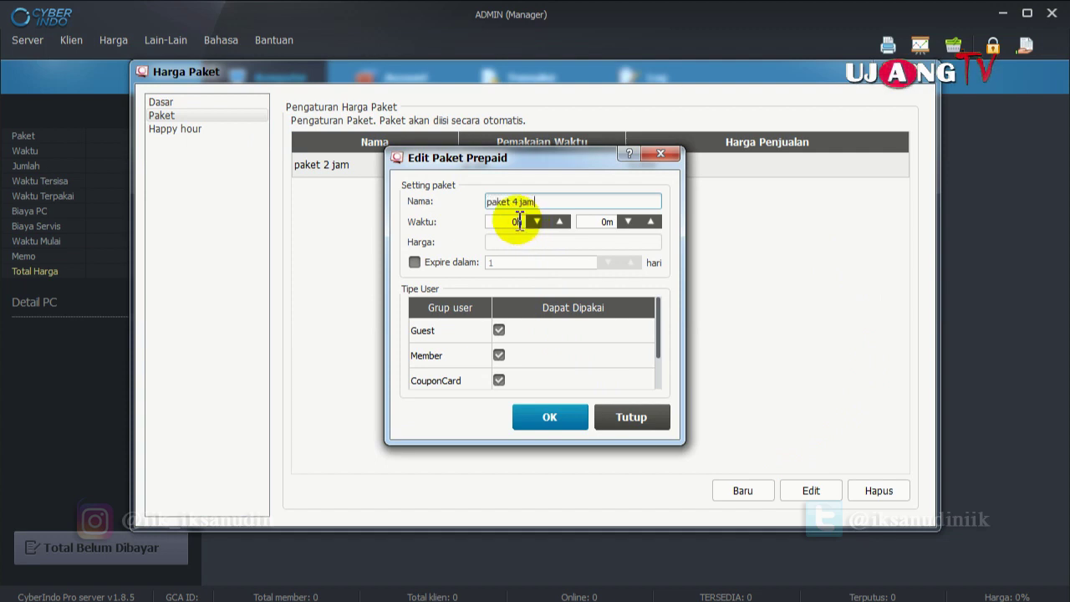
{"action": "left_click", "coordinate": [506, 222]}
{"action": "left_click", "coordinate": [539, 242]}
{"action": "type", "text": "5"}
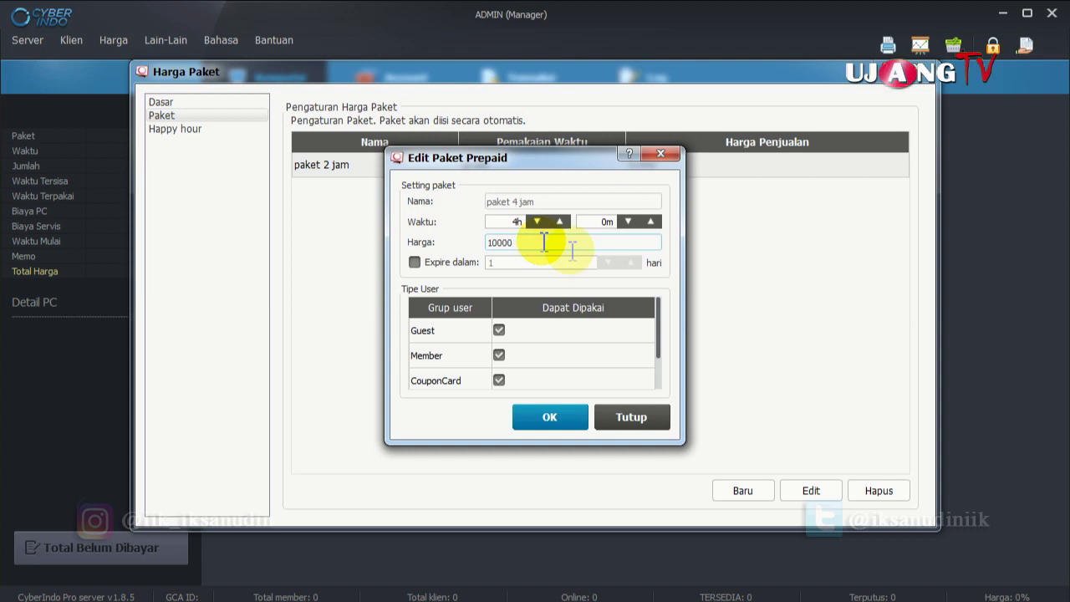
{"action": "left_click", "coordinate": [549, 418]}
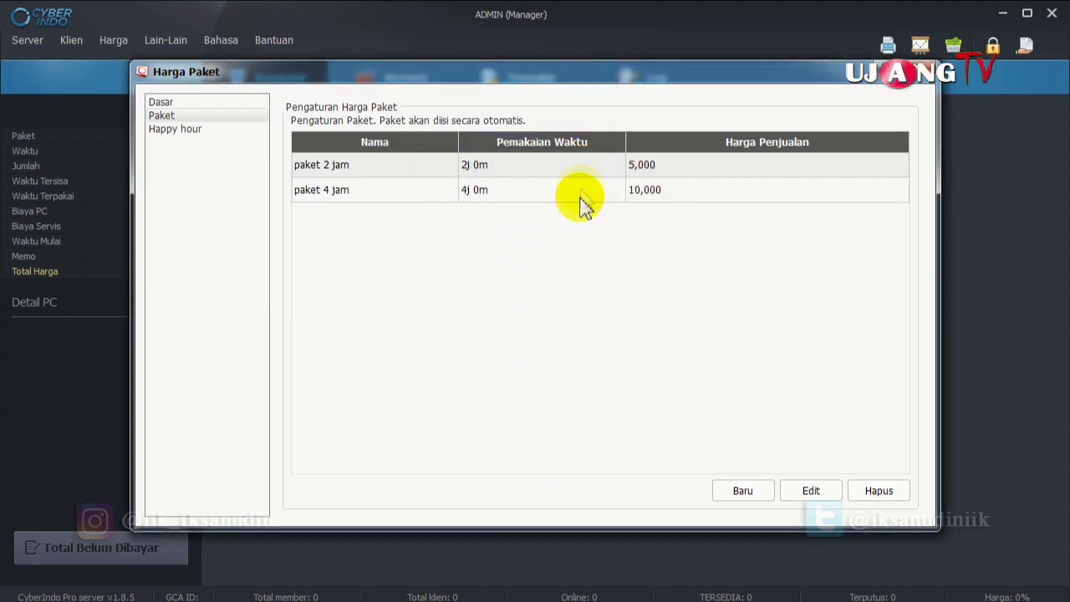
{"action": "left_click", "coordinate": [185, 134]}
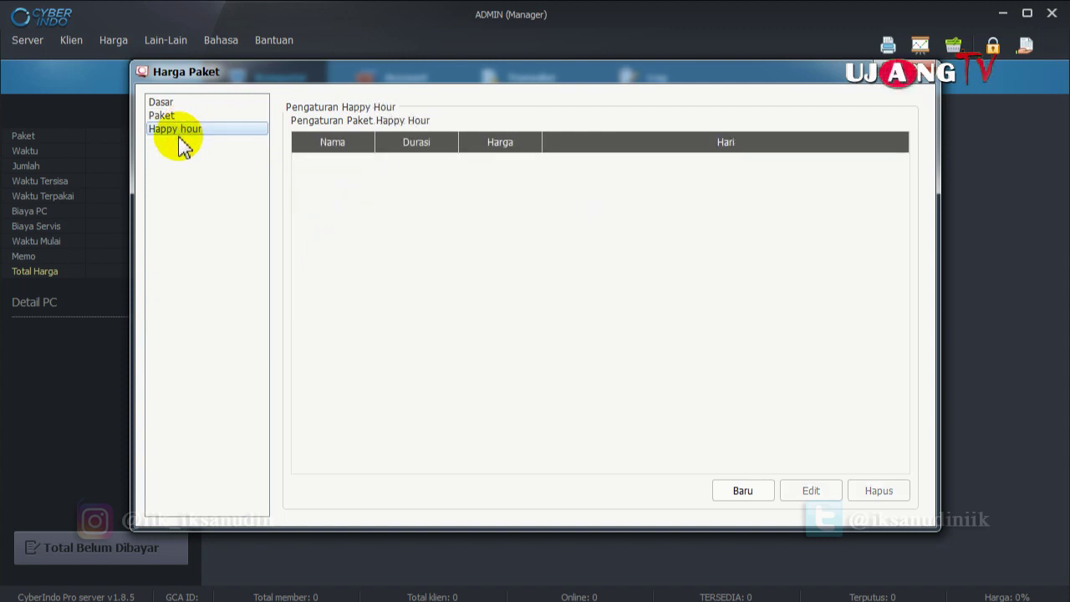
Start a happy hour package paket malam at 15,000, running 22:00 to 06:00.
{"action": "left_click", "coordinate": [739, 493]}
{"action": "left_click", "coordinate": [489, 192]}
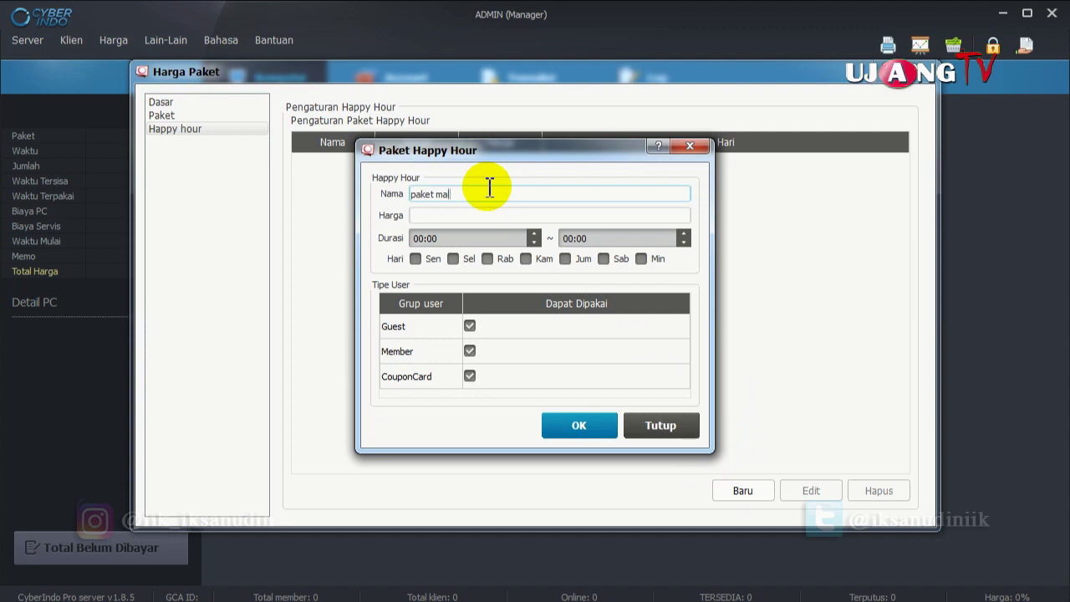
{"action": "left_click", "coordinate": [505, 215]}
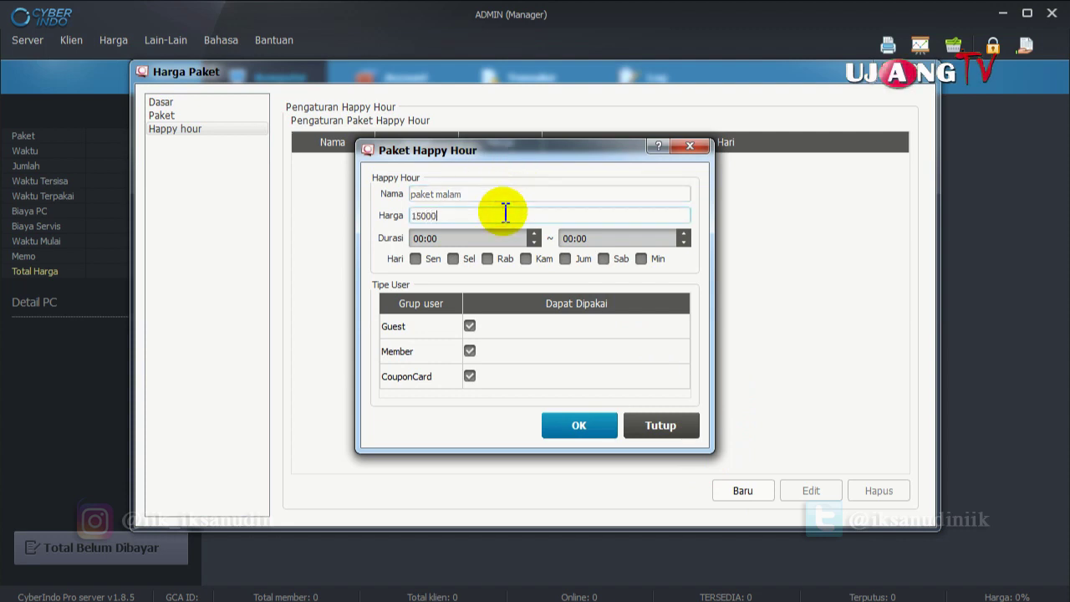
{"action": "left_click", "coordinate": [444, 237]}
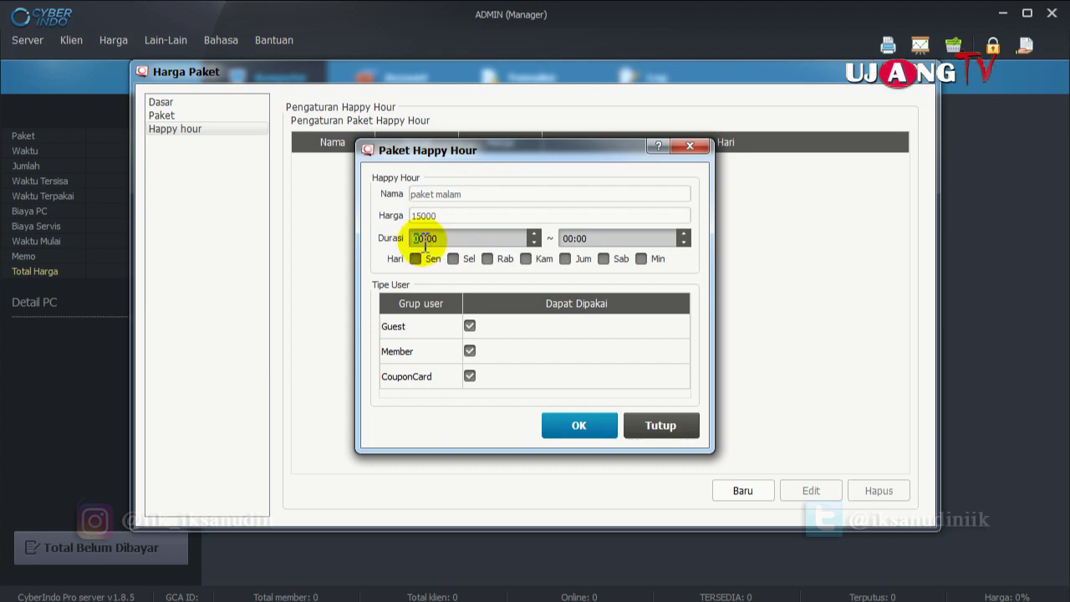
{"action": "type", "text": "1"}
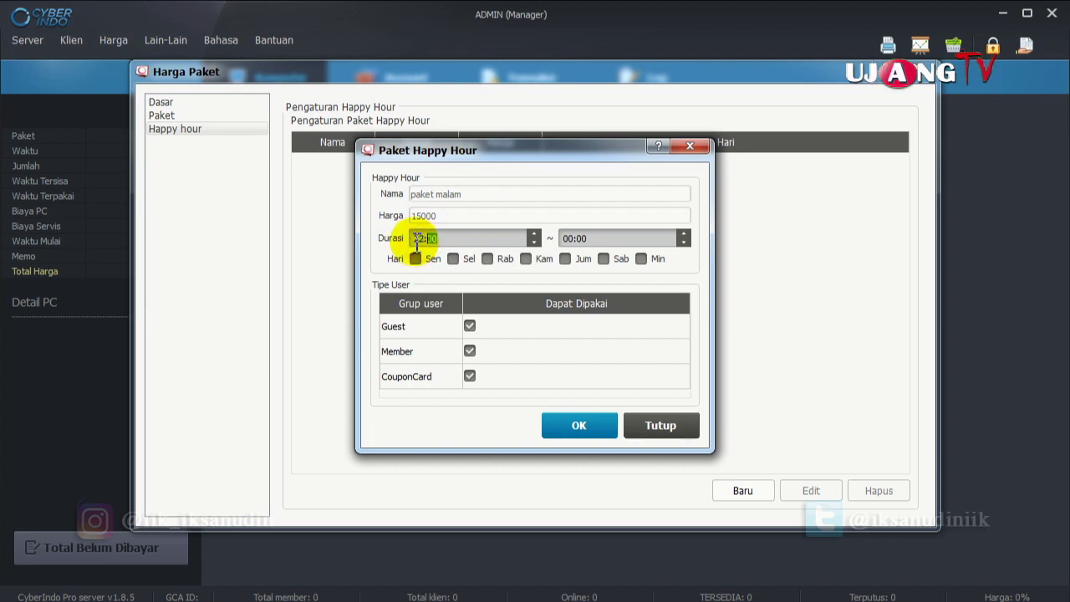
{"action": "left_click", "coordinate": [575, 238]}
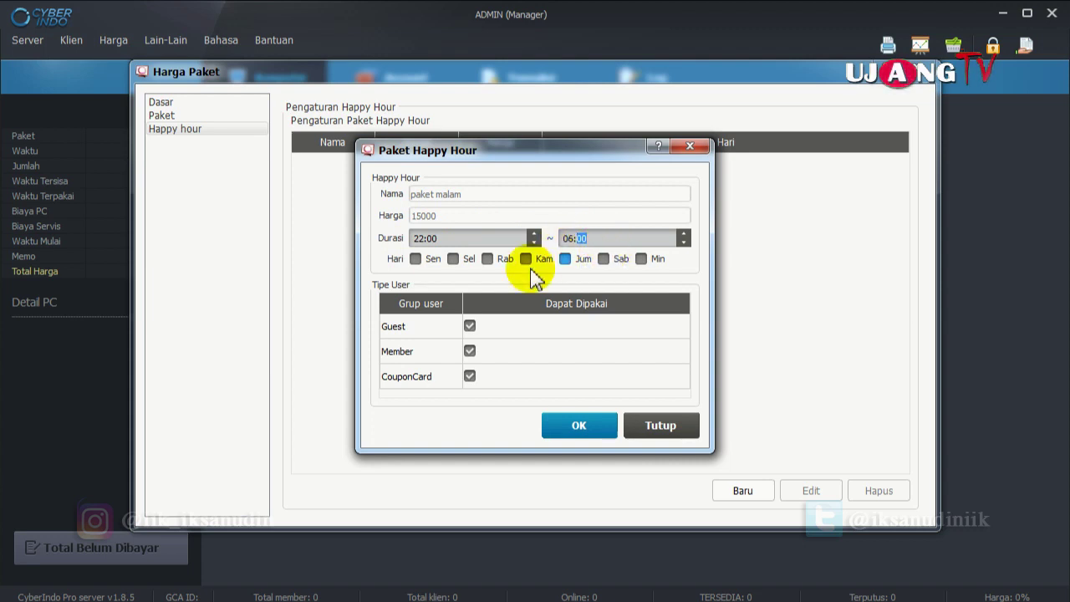
Make paket malam apply every day, Sen through Min, and save it.
{"action": "left_click", "coordinate": [416, 259]}
{"action": "left_click", "coordinate": [453, 258]}
{"action": "left_click", "coordinate": [486, 258]}
{"action": "left_click", "coordinate": [526, 258]}
{"action": "left_click", "coordinate": [565, 258]}
{"action": "left_click", "coordinate": [603, 258]}
{"action": "left_click", "coordinate": [641, 258]}
{"action": "left_click", "coordinate": [618, 425]}
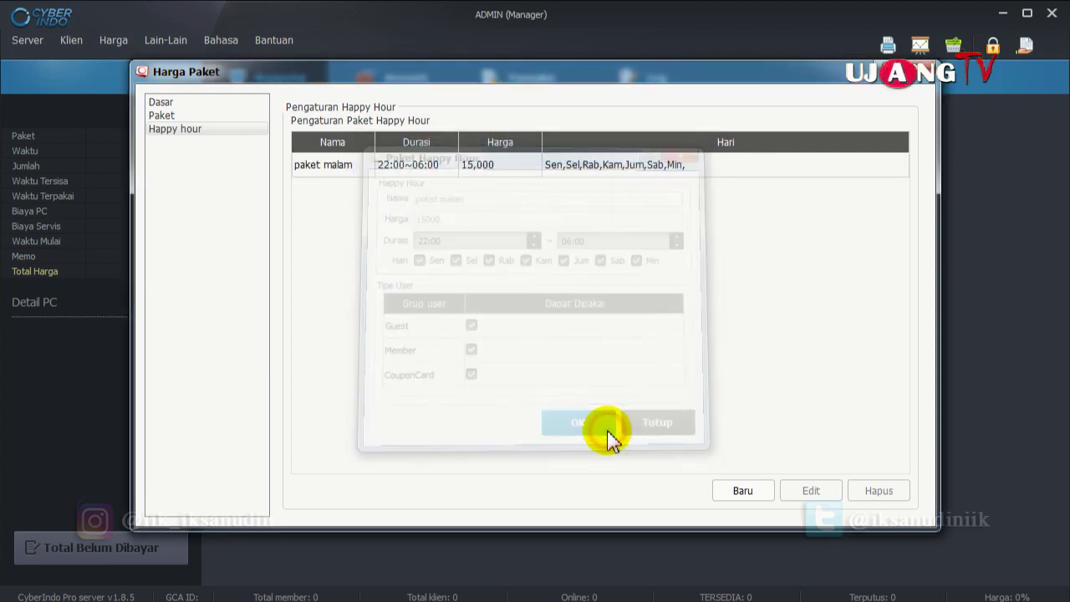
Review the basic price, time package and happy hour lists, then close the price settings.
{"action": "left_click", "coordinate": [343, 171]}
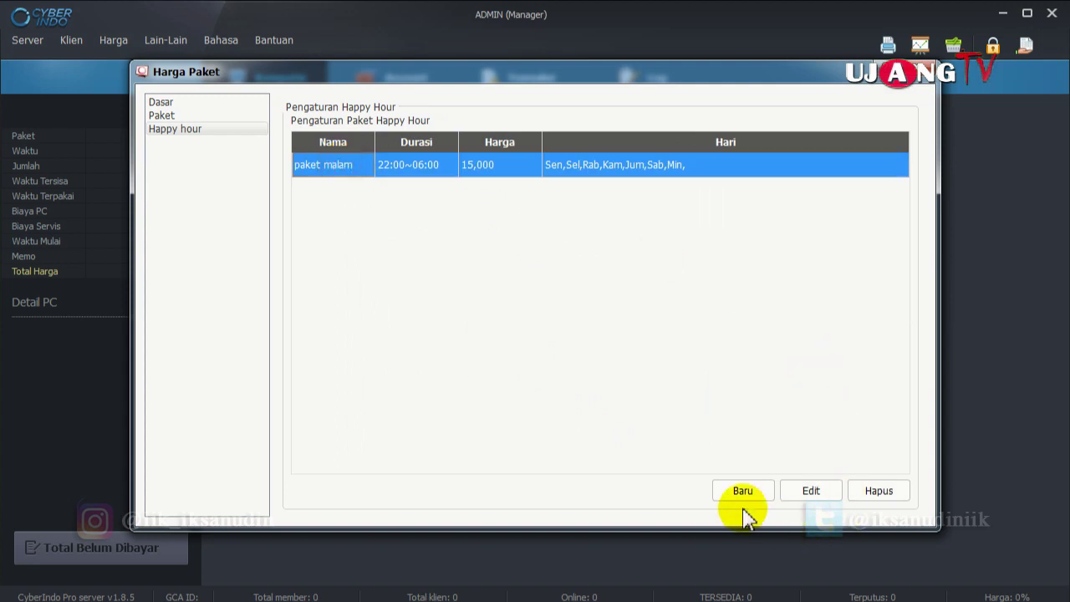
{"action": "left_click", "coordinate": [166, 113]}
{"action": "left_click", "coordinate": [164, 102]}
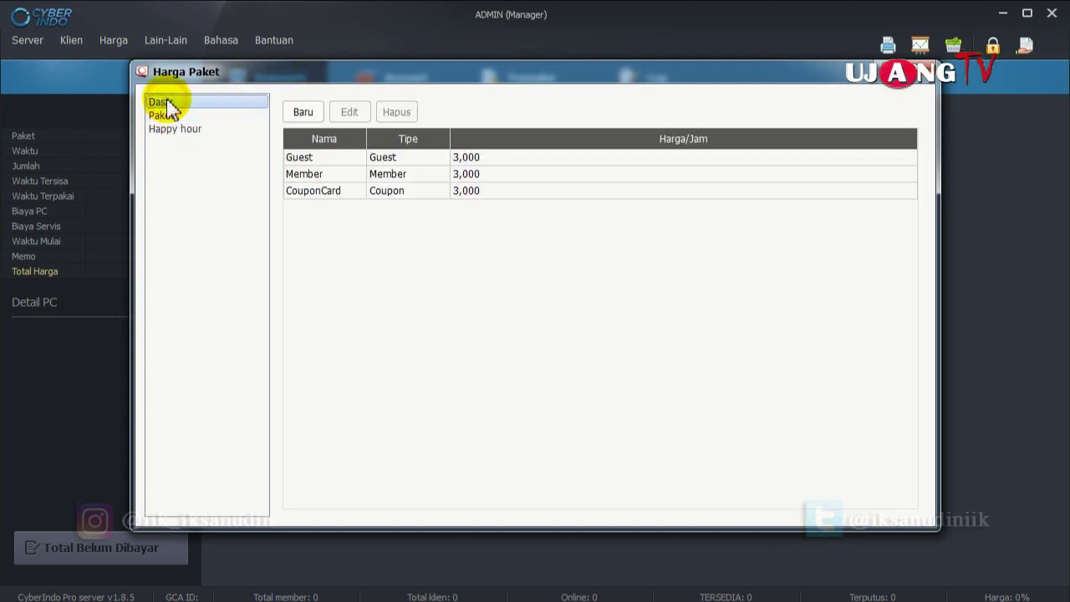
{"action": "left_click", "coordinate": [167, 113]}
{"action": "left_click", "coordinate": [171, 129]}
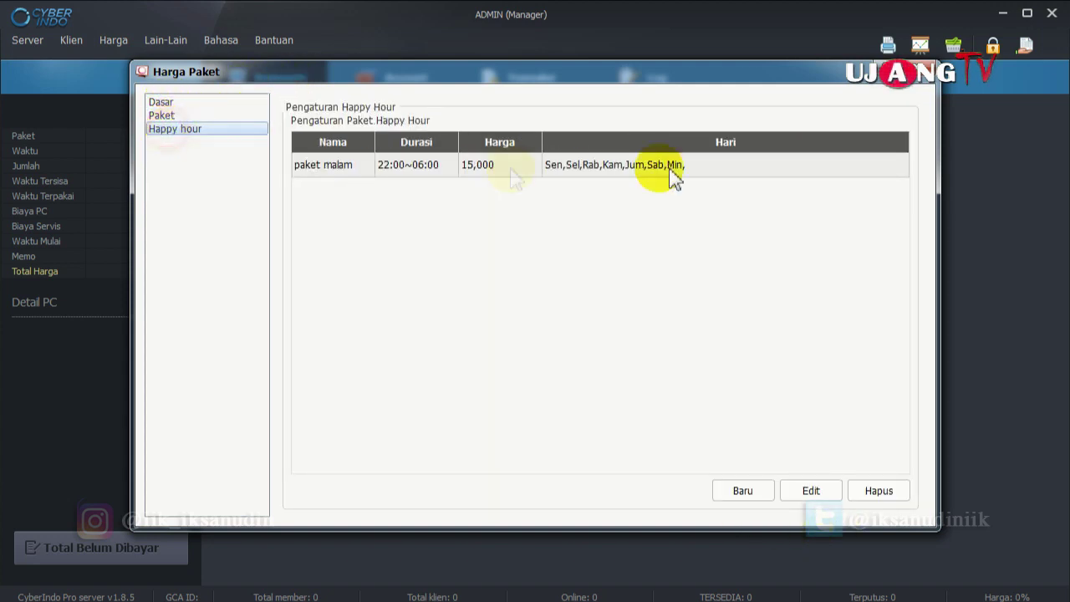
{"action": "left_click", "coordinate": [928, 71]}
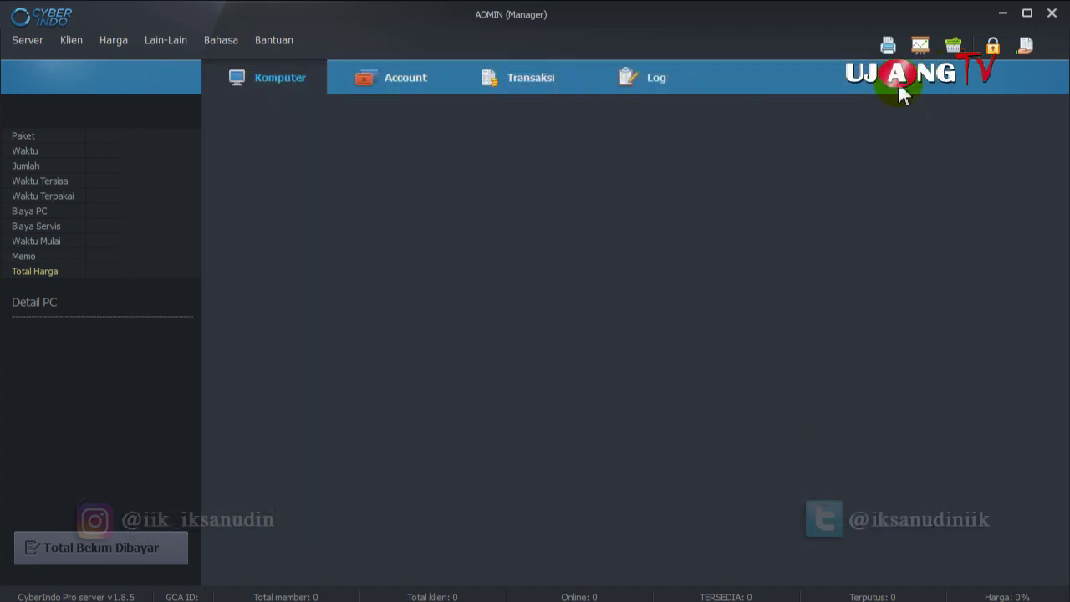
{"action": "left_click", "coordinate": [122, 40]}
{"action": "left_click", "coordinate": [144, 123]}
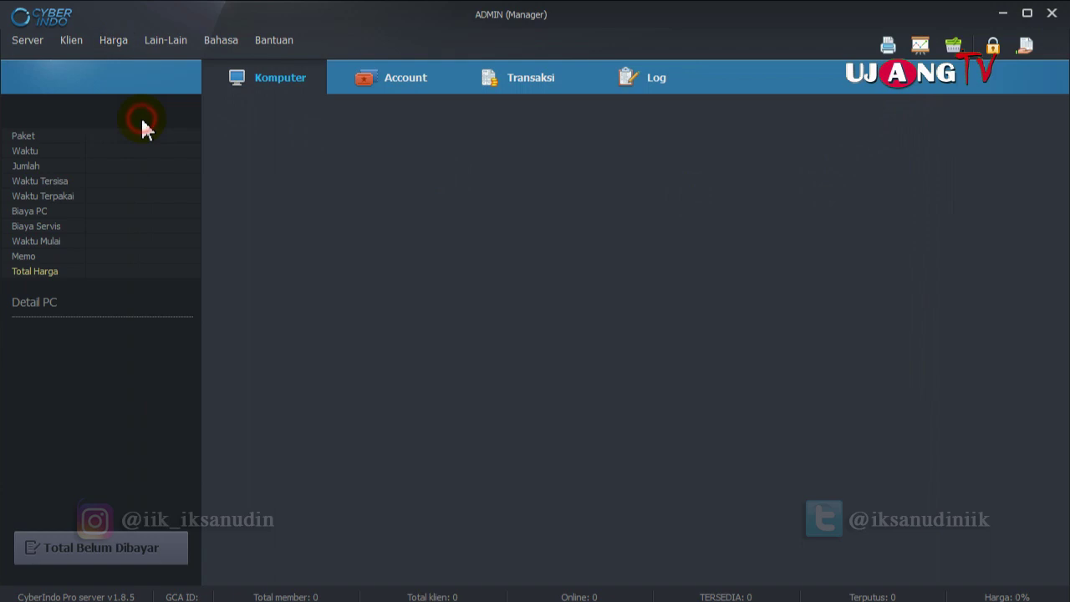
{"action": "left_click", "coordinate": [528, 224]}
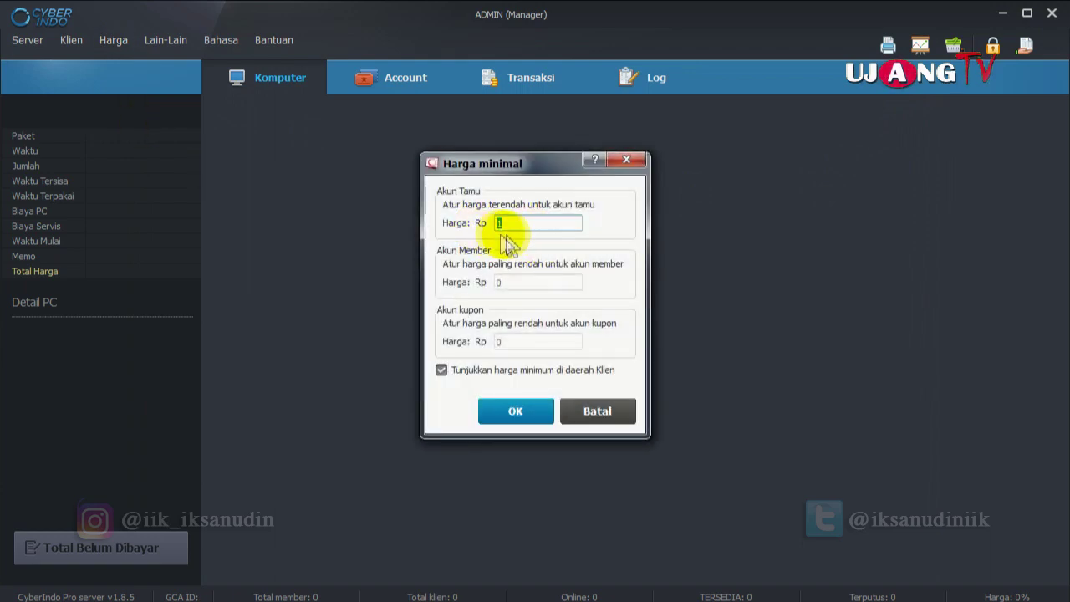
{"action": "left_click", "coordinate": [530, 224]}
{"action": "left_click", "coordinate": [526, 282]}
{"action": "left_click", "coordinate": [533, 348]}
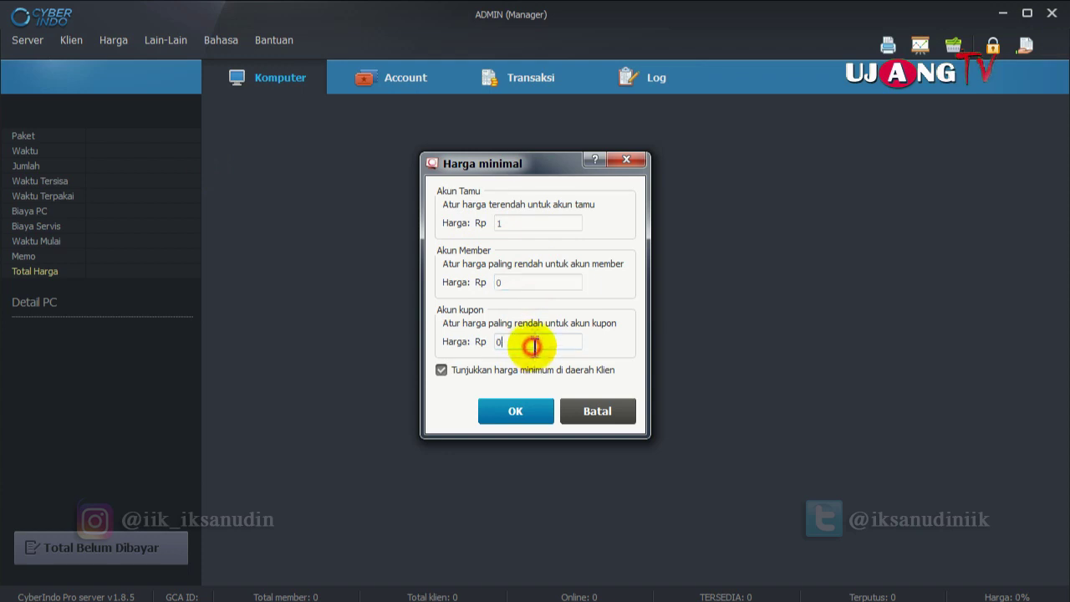
{"action": "left_click", "coordinate": [530, 226]}
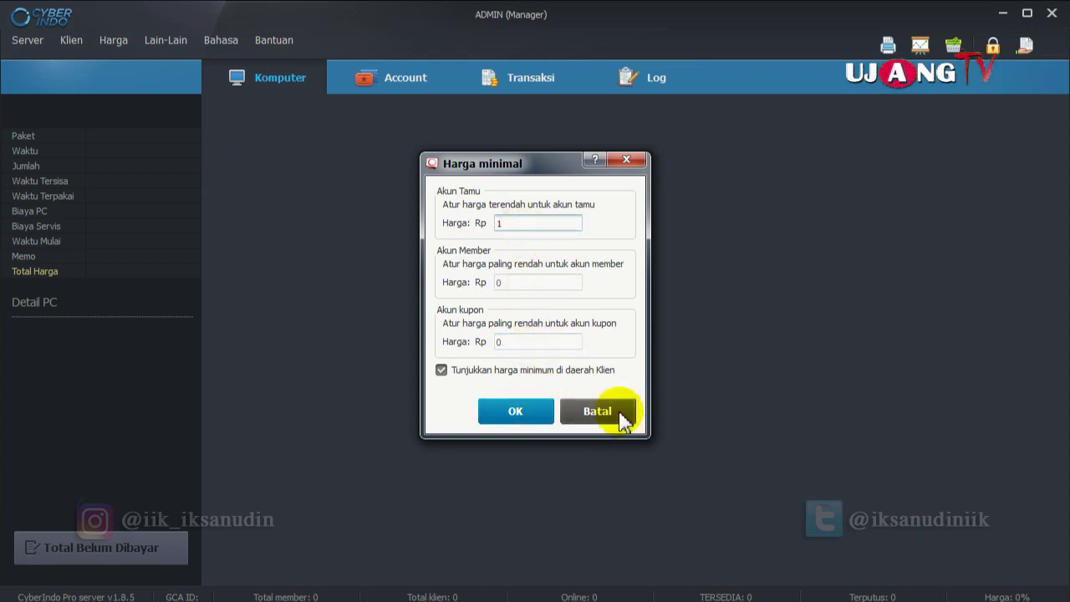
{"action": "left_click_drag", "start_coordinate": [529, 163], "coordinate": [576, 152]}
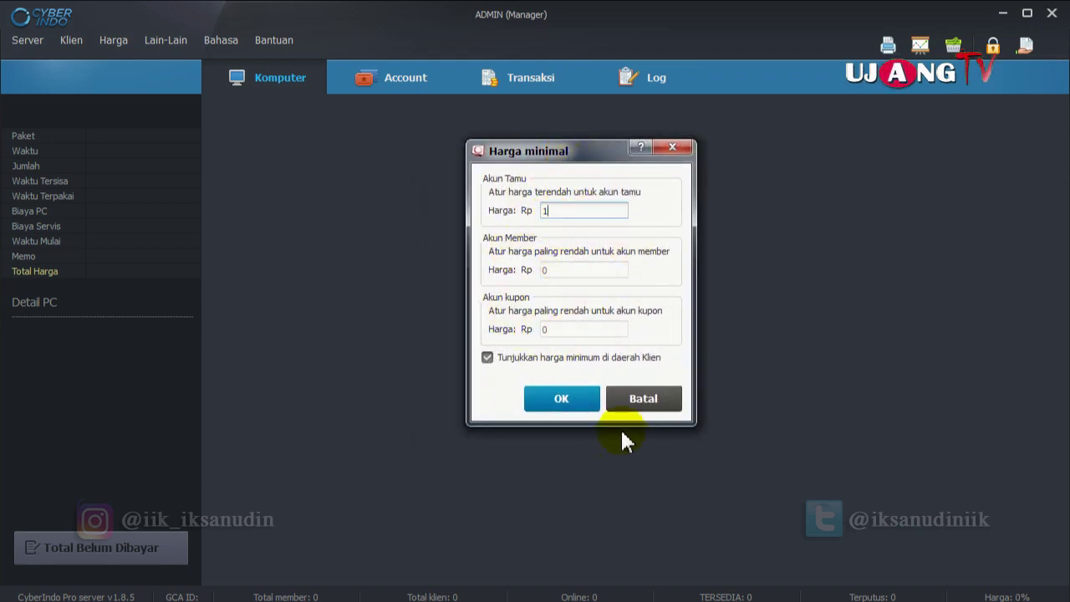
{"action": "left_click", "coordinate": [644, 403]}
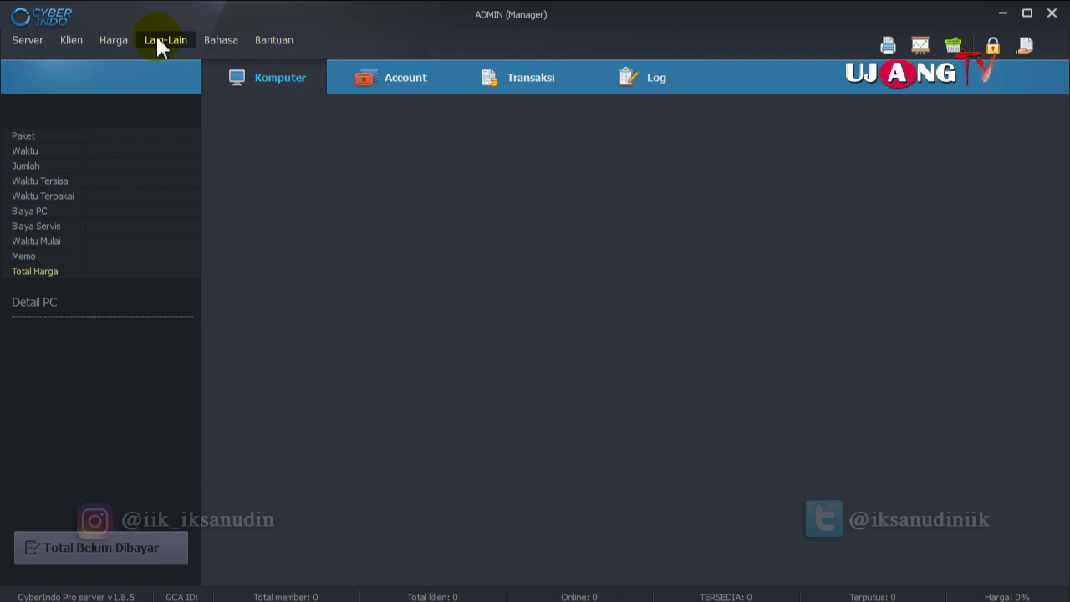
Go to the coupon accounts list and start a new coupon template.
{"action": "left_click", "coordinate": [386, 83]}
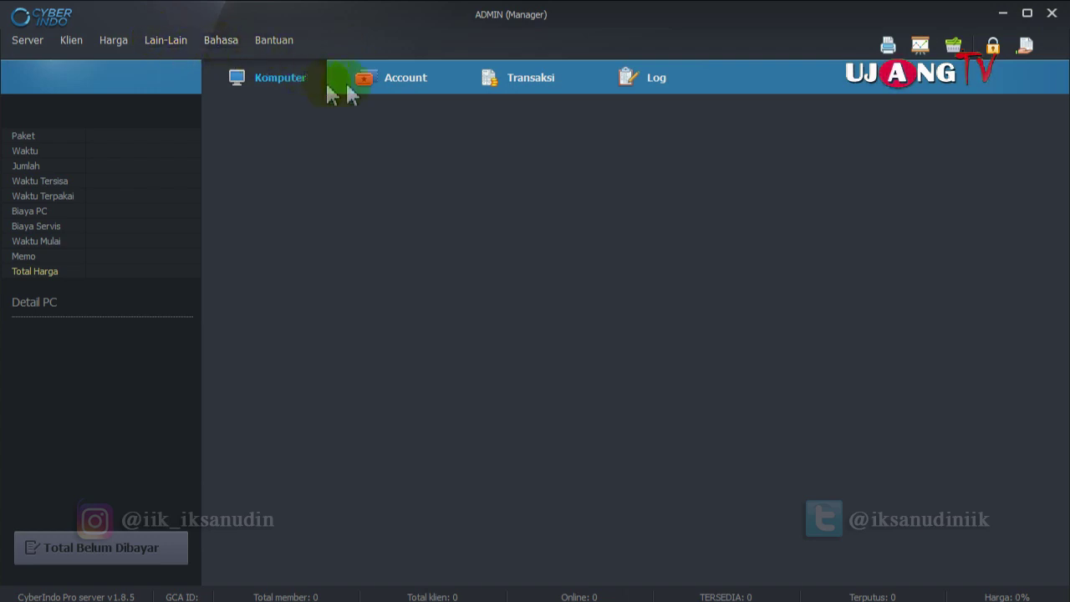
{"action": "left_click", "coordinate": [408, 83]}
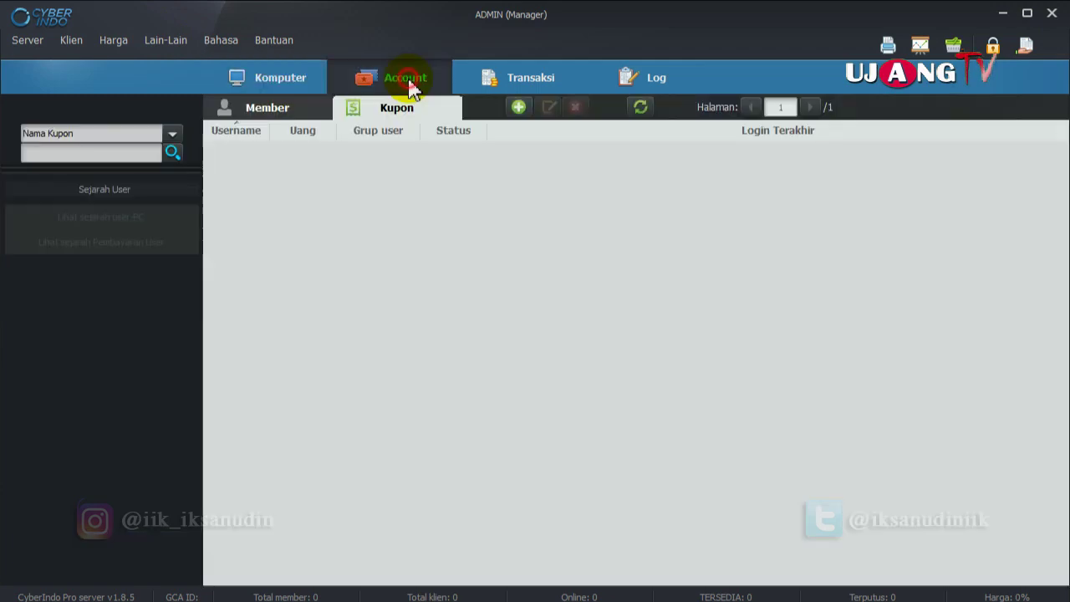
{"action": "left_click", "coordinate": [269, 115]}
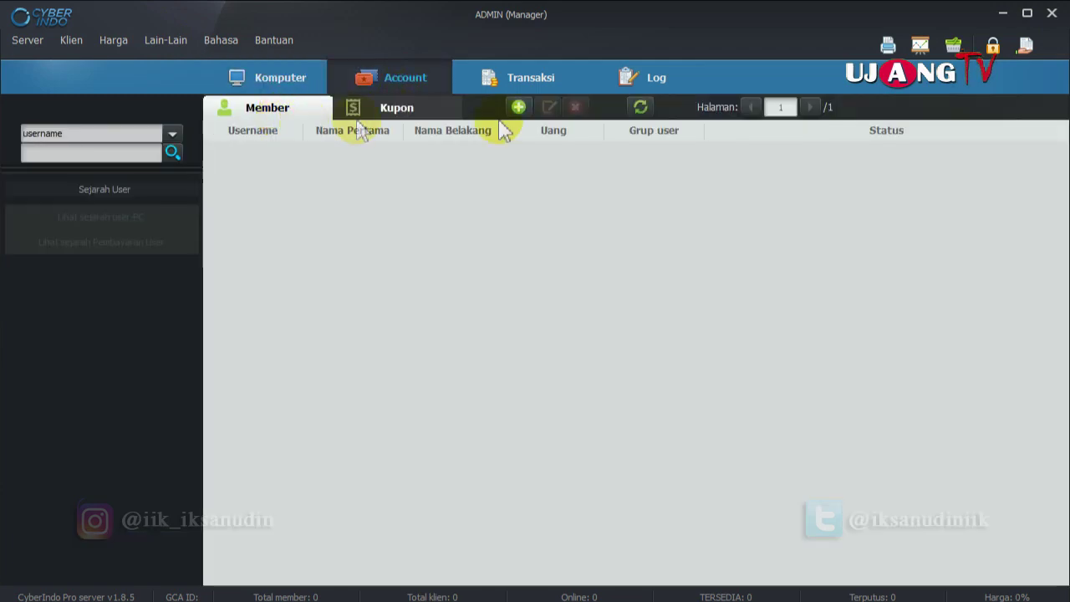
{"action": "left_click", "coordinate": [393, 115]}
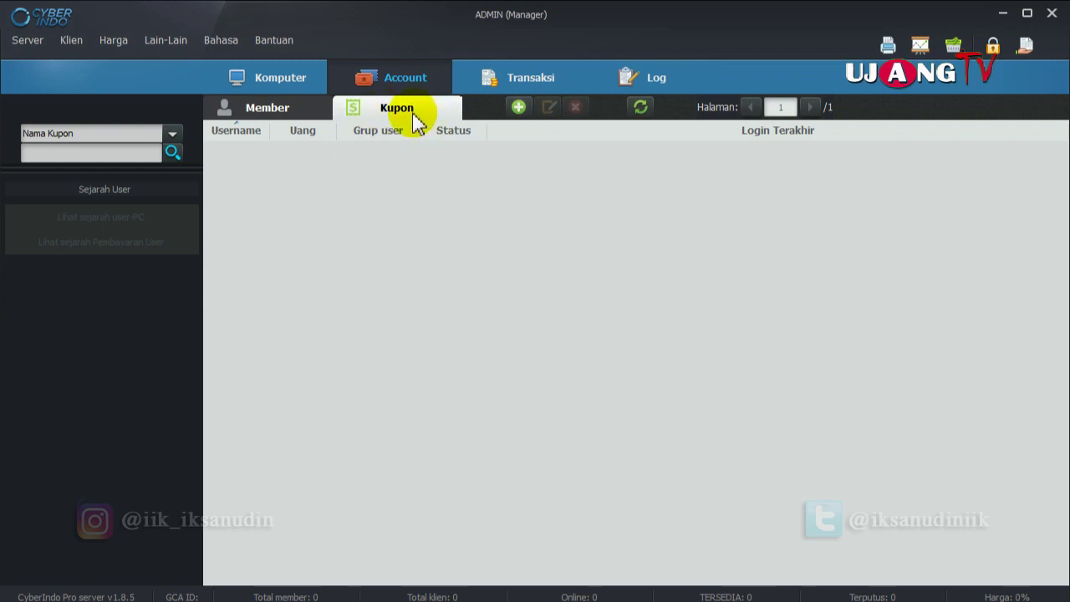
{"action": "left_click", "coordinate": [518, 108]}
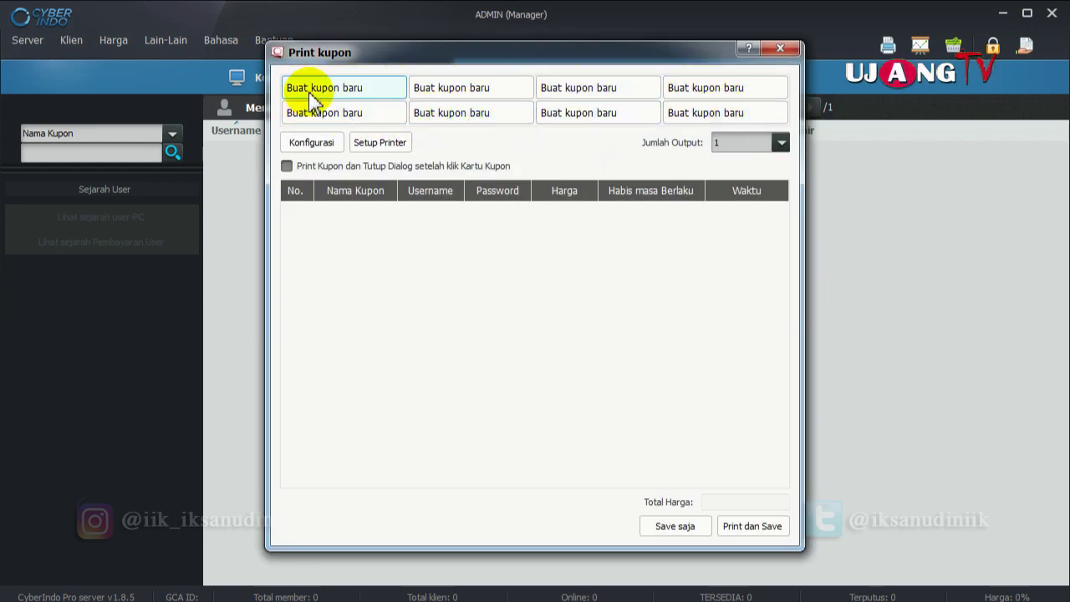
{"action": "left_click", "coordinate": [309, 93]}
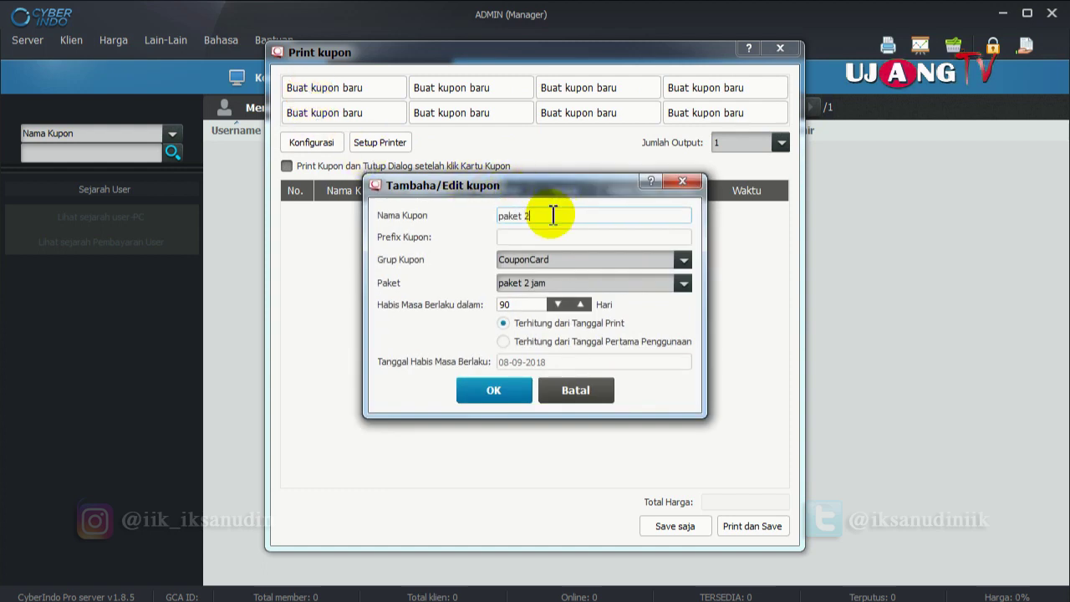
Set prefix 5ribu, CouponCard group, paket 2 jam, 100 days validity from first use, and confirm.
{"action": "left_click", "coordinate": [534, 238]}
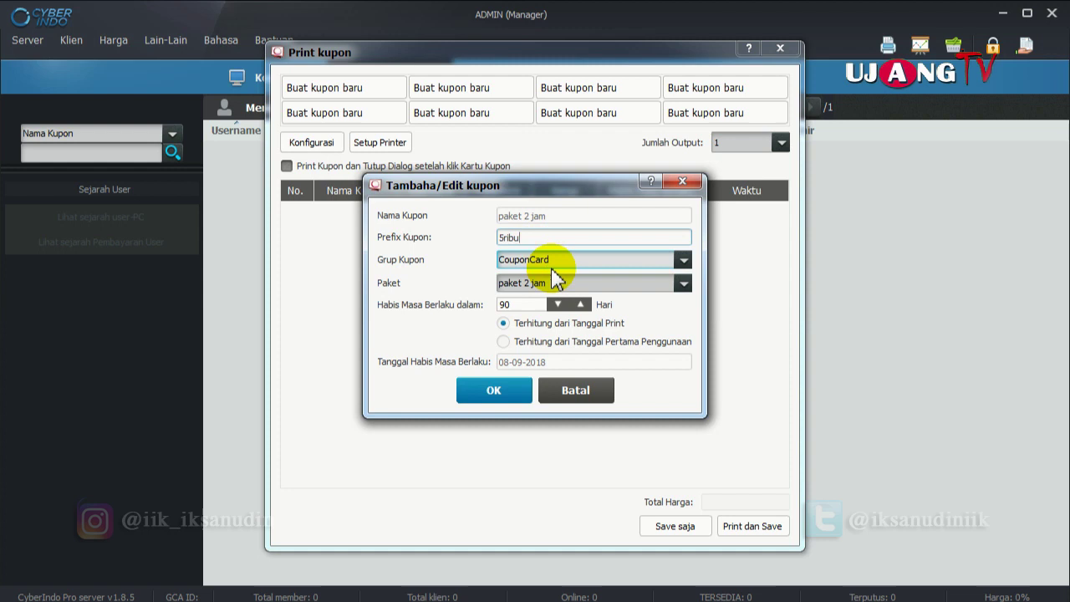
{"action": "left_click", "coordinate": [562, 262]}
{"action": "left_click", "coordinate": [563, 263]}
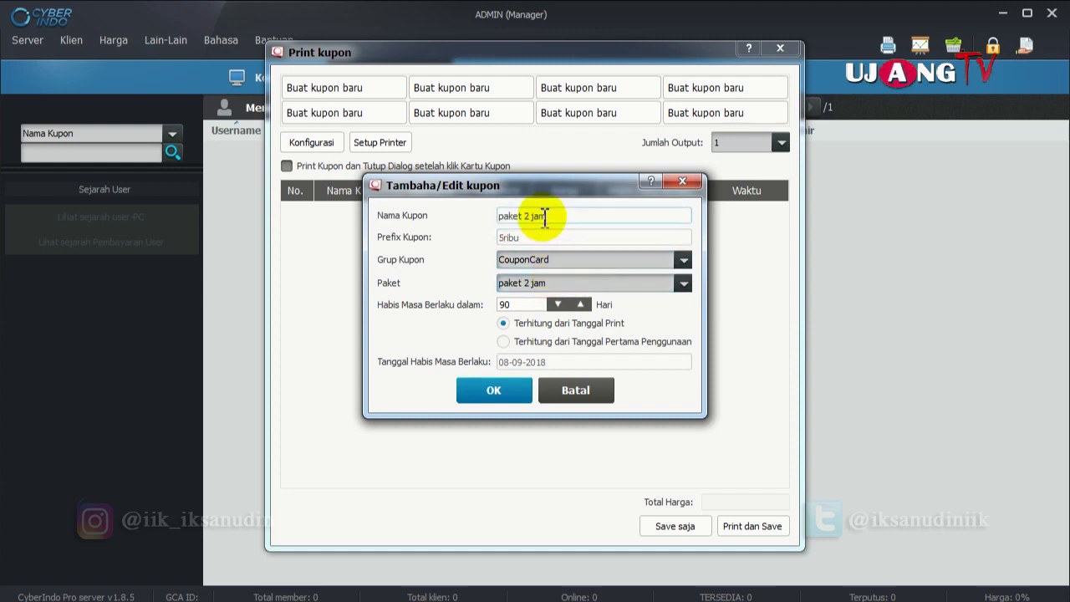
{"action": "left_click", "coordinate": [521, 279]}
{"action": "left_click", "coordinate": [585, 281]}
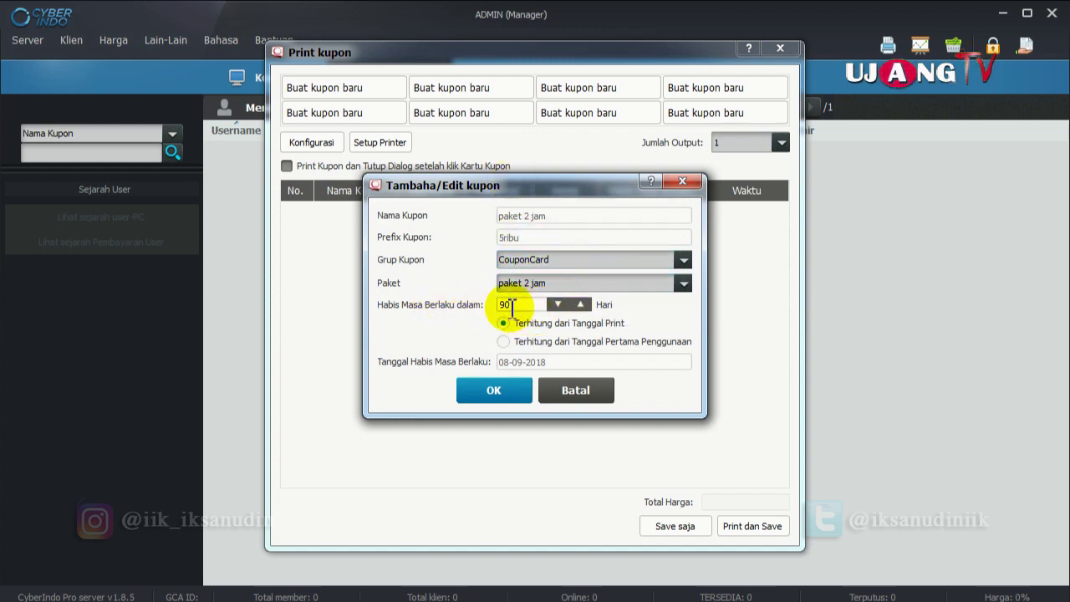
{"action": "left_click_drag", "start_coordinate": [518, 306], "coordinate": [485, 311]}
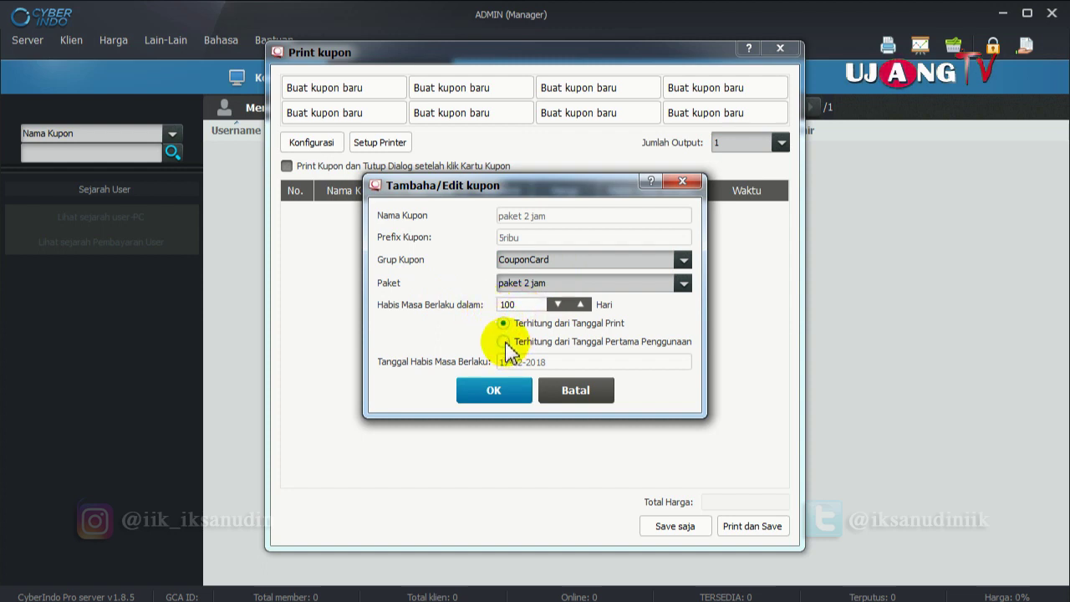
{"action": "left_click", "coordinate": [503, 342]}
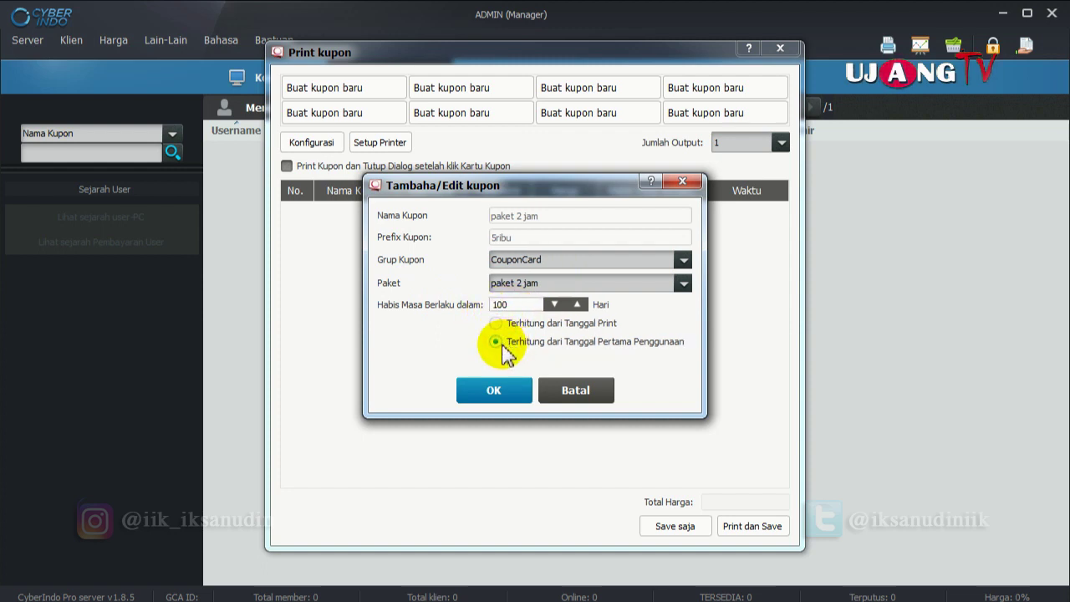
{"action": "left_click", "coordinate": [506, 390]}
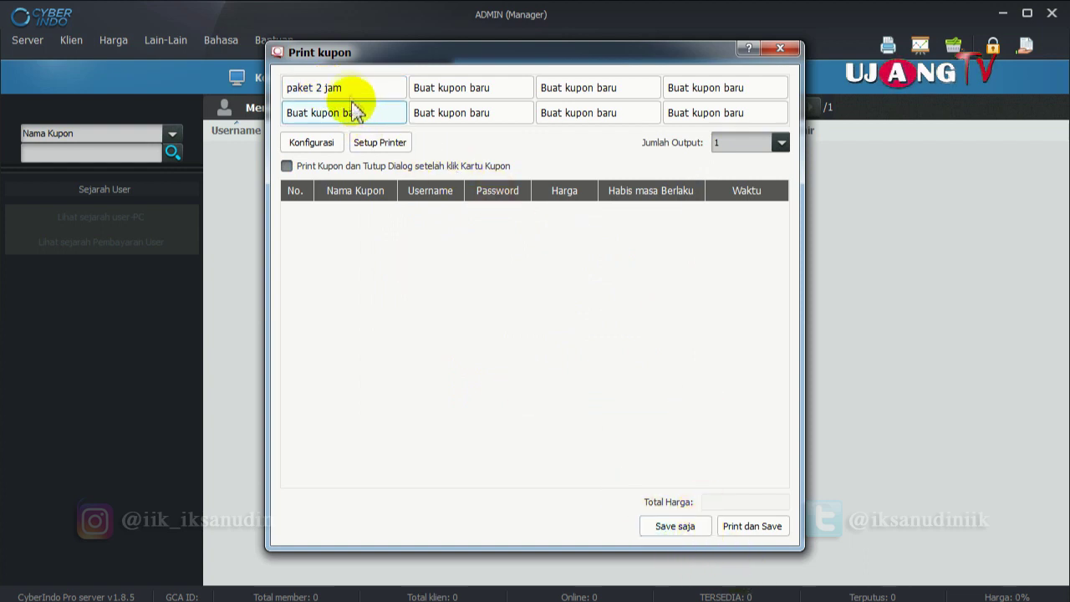
Generate one paket 2 jam coupon and save it without printing.
{"action": "left_click", "coordinate": [349, 89]}
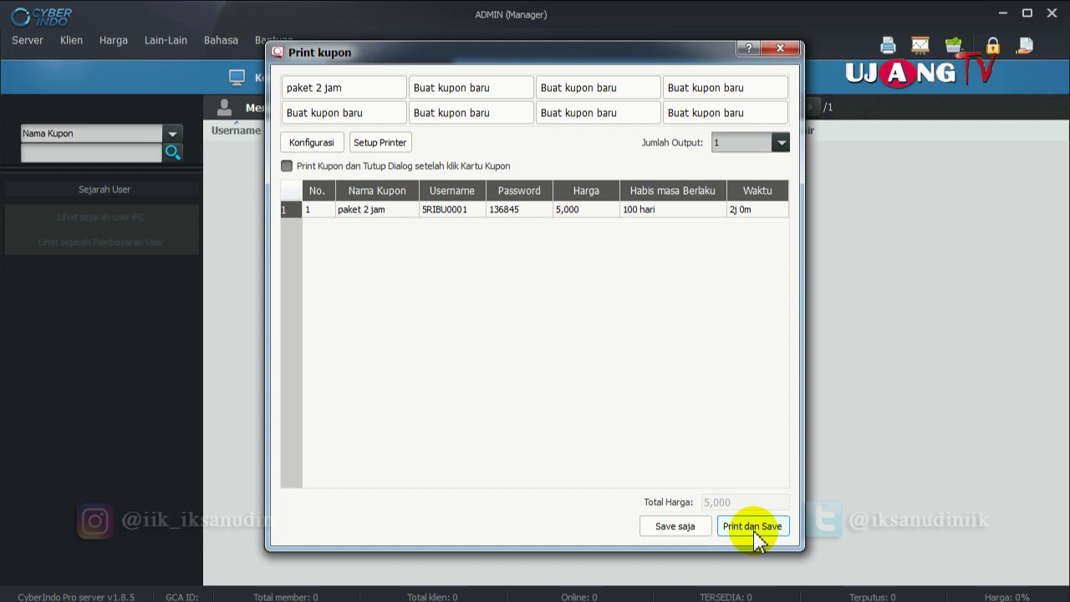
{"action": "left_click", "coordinate": [685, 528]}
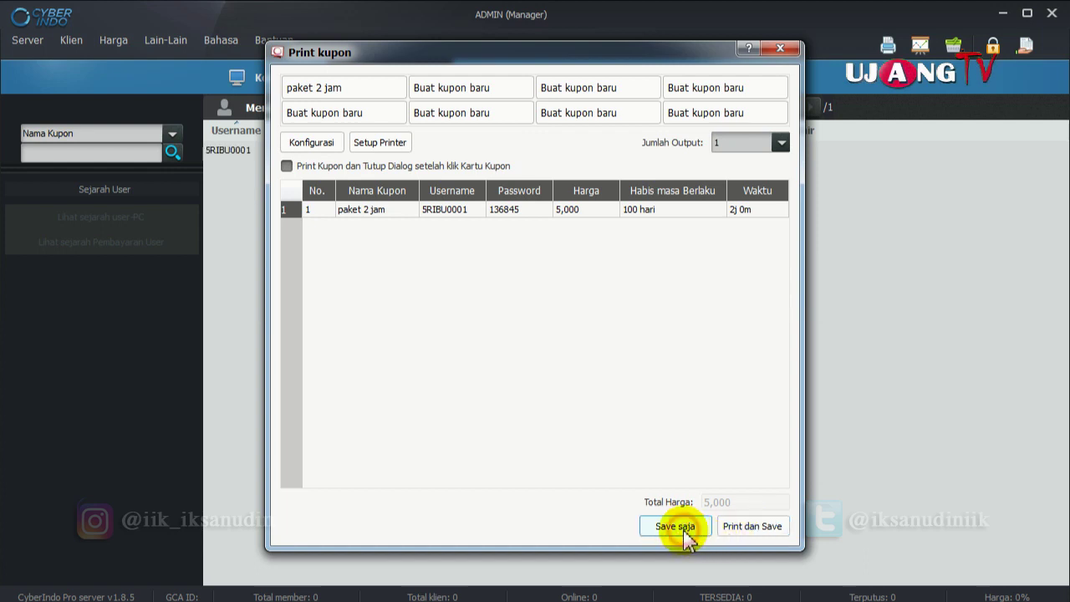
{"action": "left_click", "coordinate": [776, 56]}
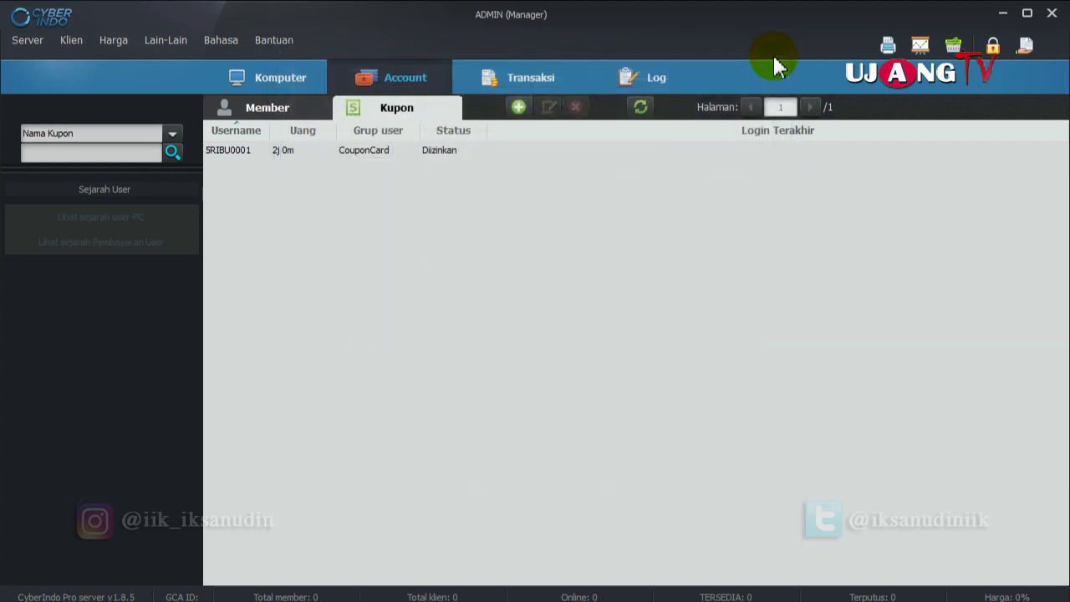
Rename the saved coupon account to JONO, give it a new password, and save.
{"action": "left_click", "coordinate": [242, 151]}
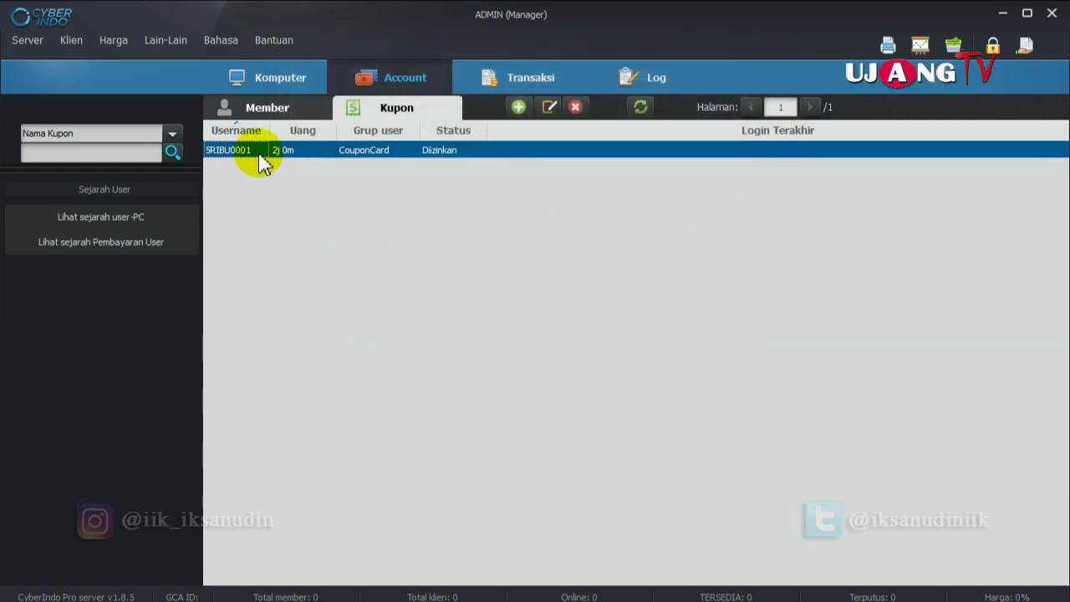
{"action": "double_click", "coordinate": [240, 154]}
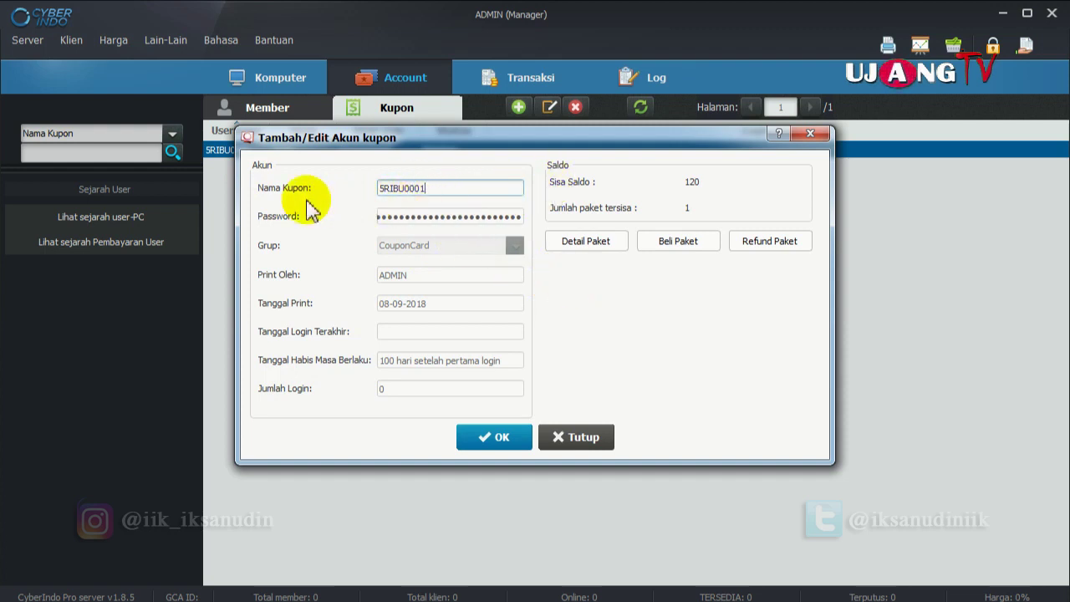
{"action": "double_click", "coordinate": [440, 186]}
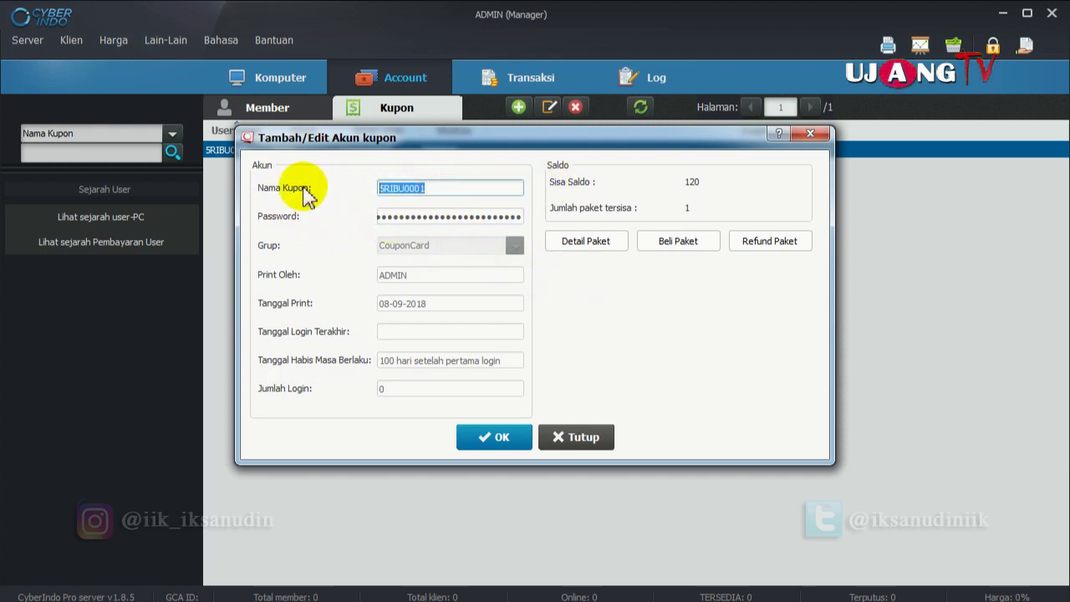
{"action": "type", "text": "JONO"}
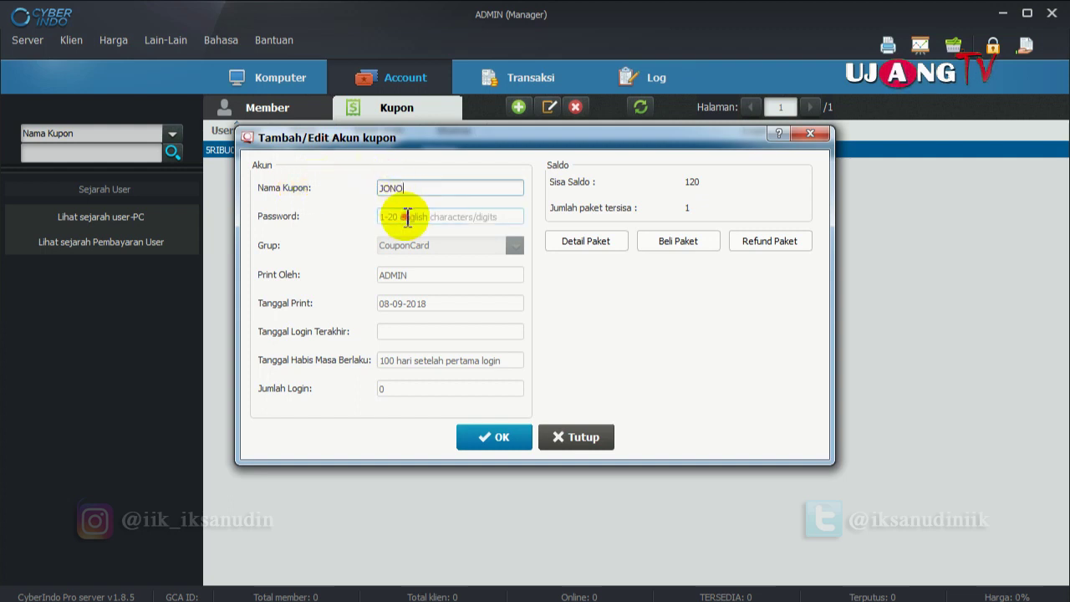
{"action": "left_click", "coordinate": [407, 217]}
{"action": "type", "text": "12345"}
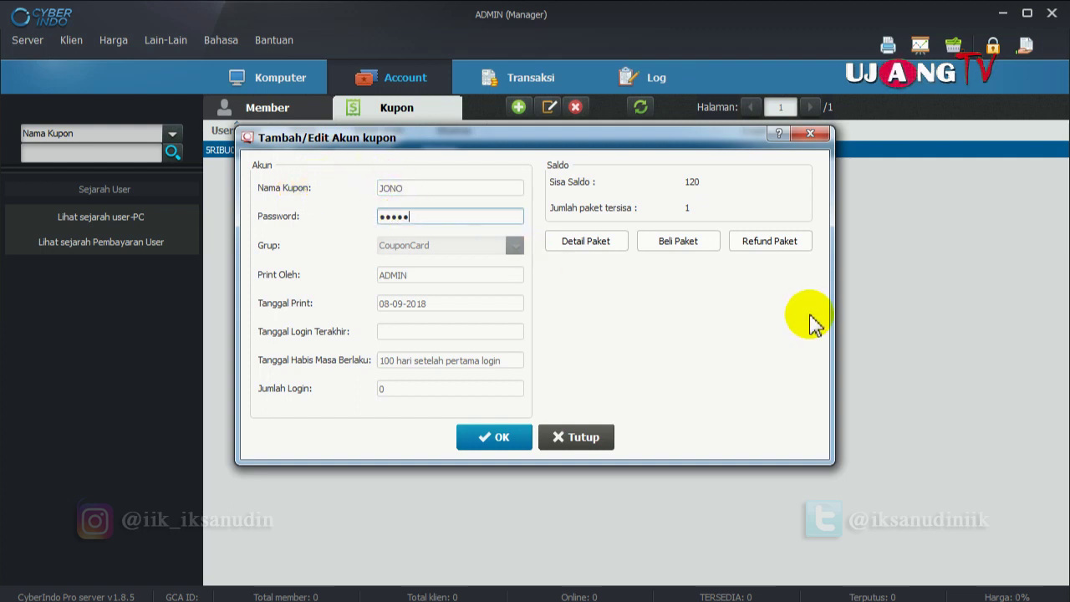
{"action": "left_click", "coordinate": [506, 437]}
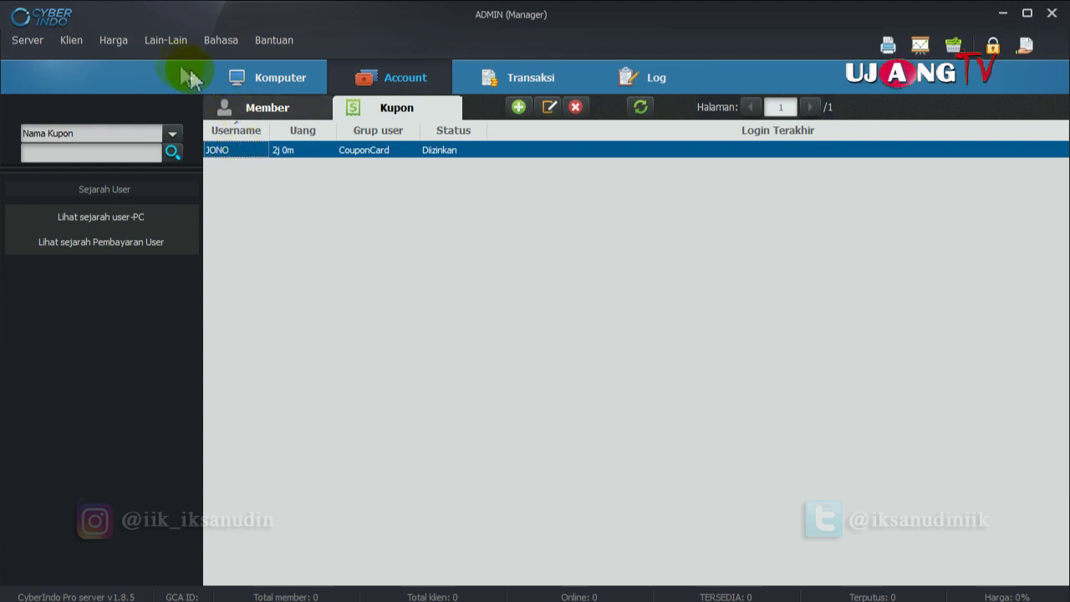
{"action": "left_click", "coordinate": [151, 42]}
{"action": "left_click", "coordinate": [153, 43]}
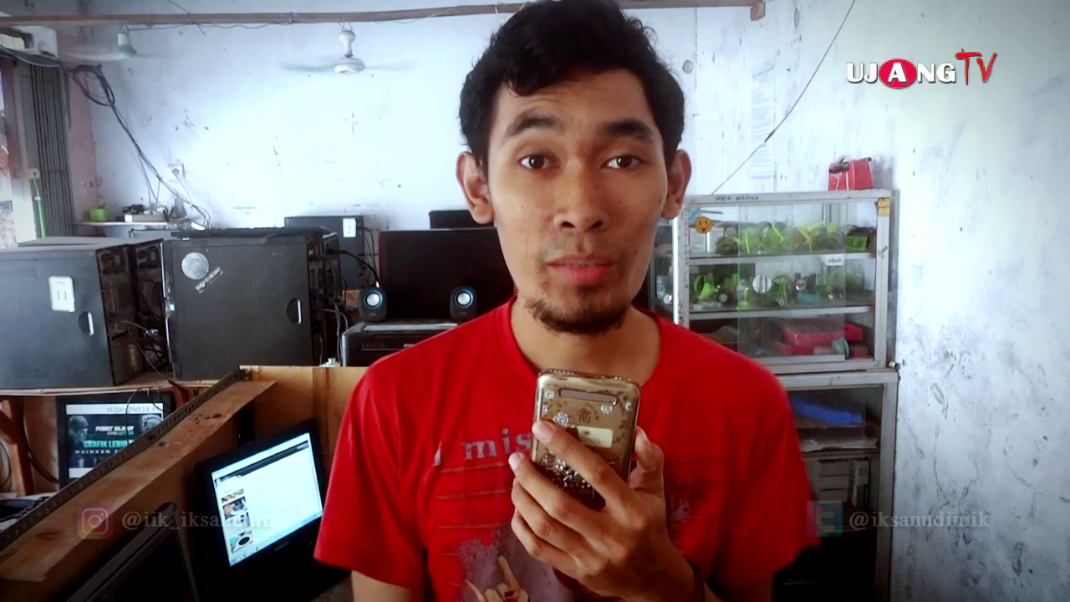